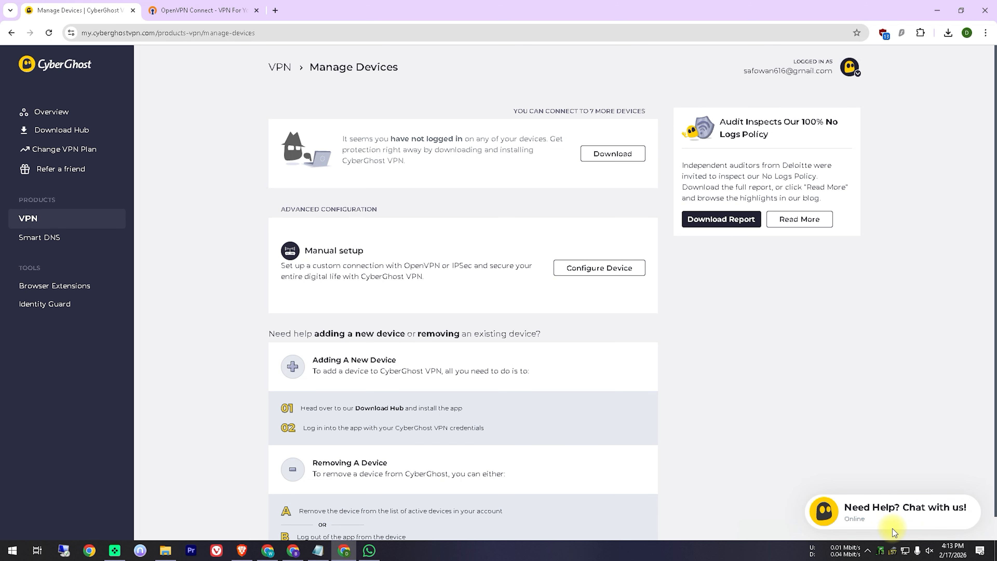
Start a manual setup configuration for a new device and choose Open VPN as the protocol.
mouse_move(269, 219)
left_mouse_down()
mouse_move(379, 319)
mouse_move(670, 321)
left_mouse_up()
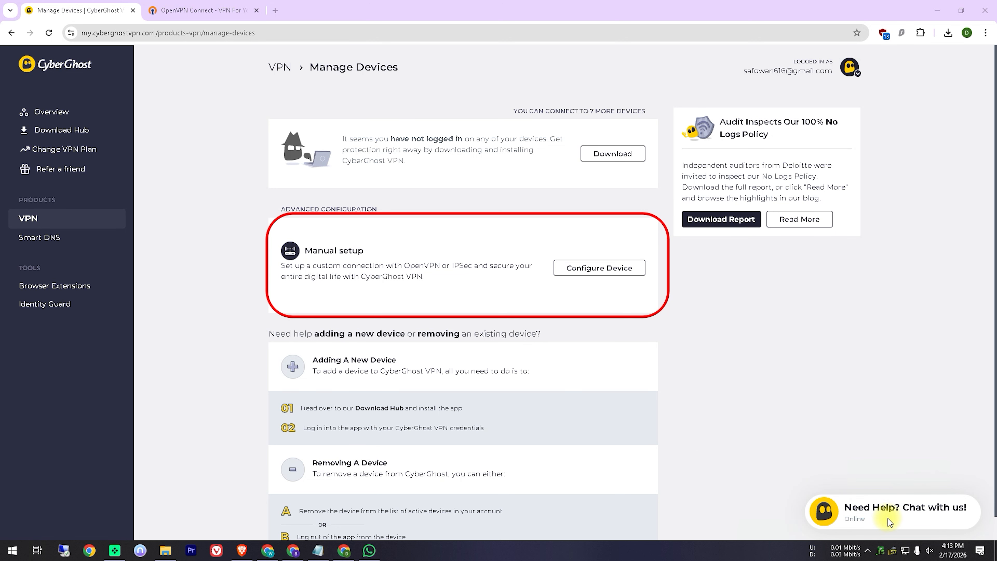
left_click(595, 271)
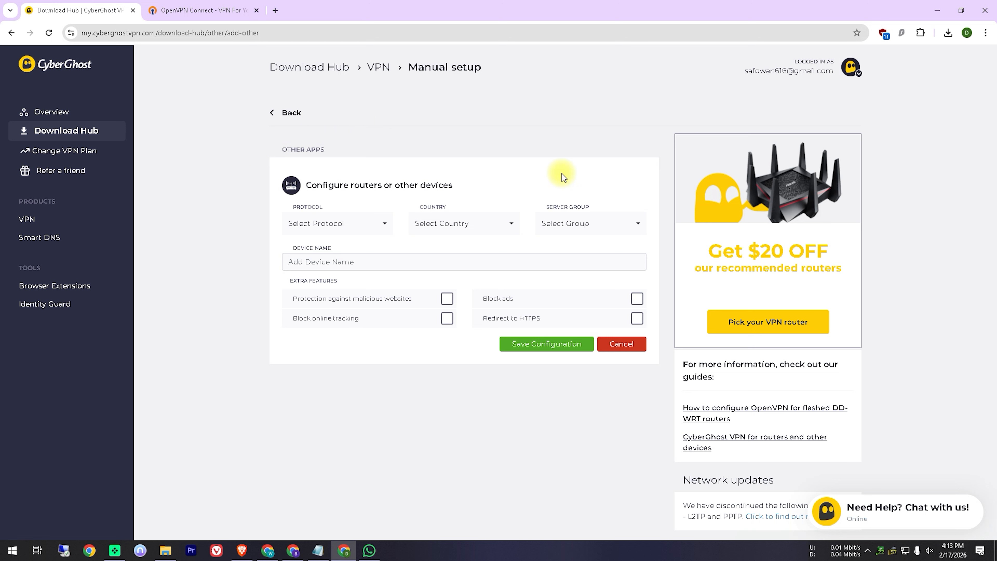
mouse_move(370, 320)
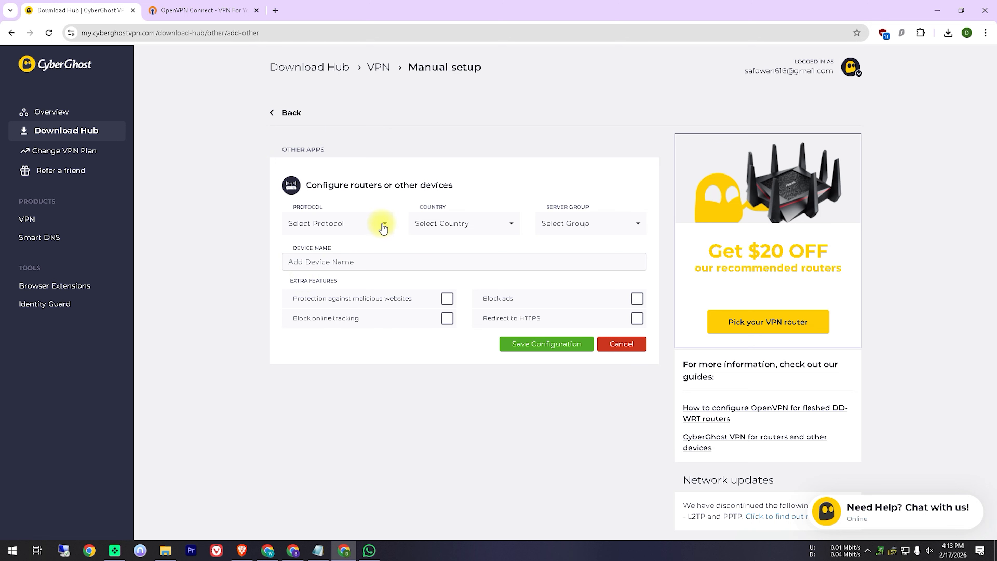
left_click(369, 225)
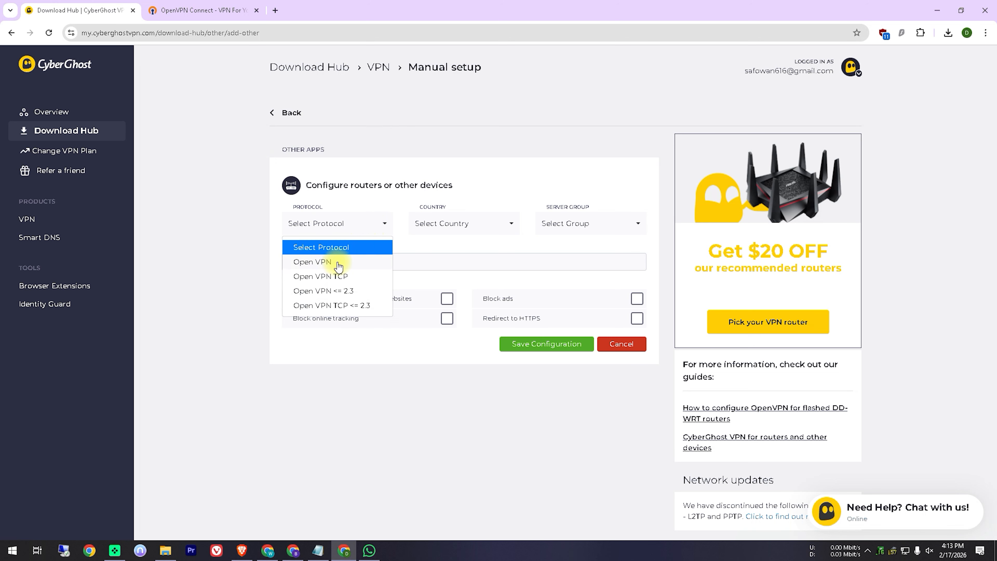
left_click(325, 262)
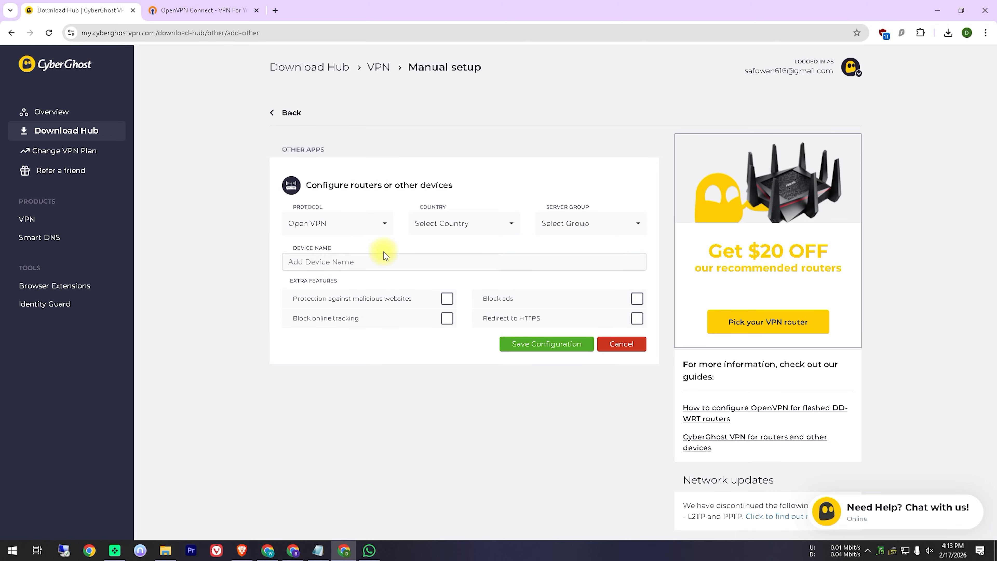
left_click(355, 223)
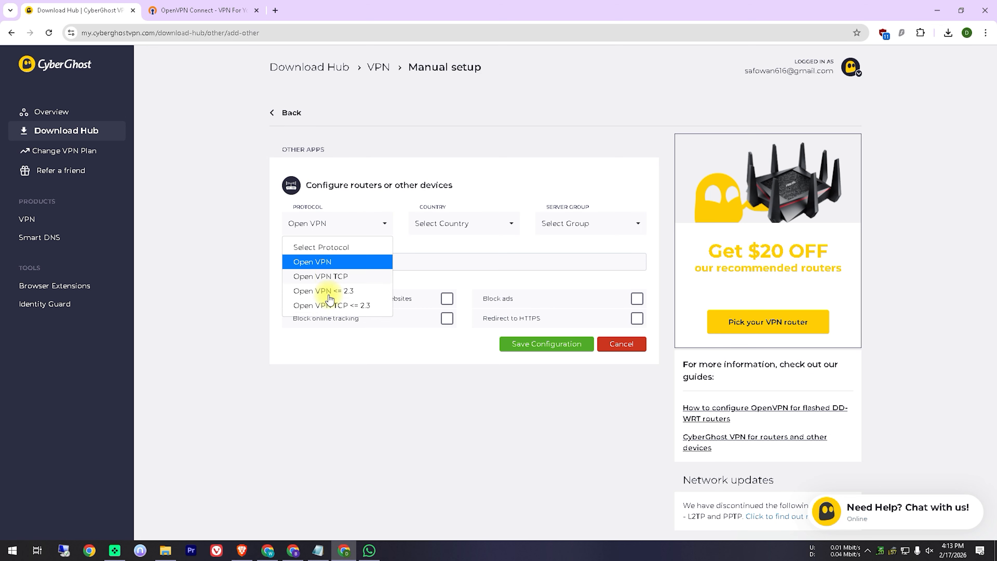
left_click(313, 262)
Set the country to Nepal and the server group to Premium Servers - OpenVPN via UDP.
left_click(476, 227)
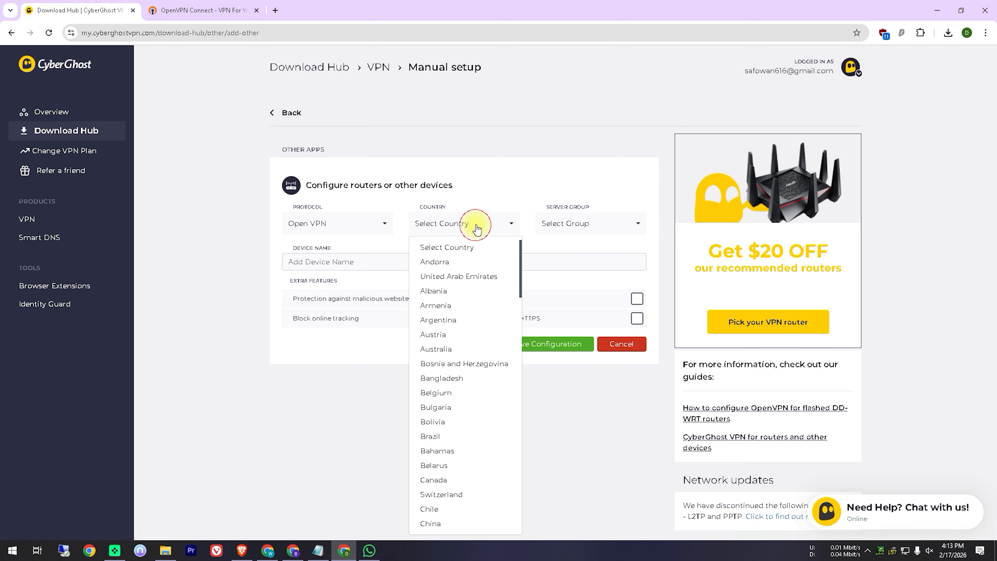
scroll(465, 312, "down", 18)
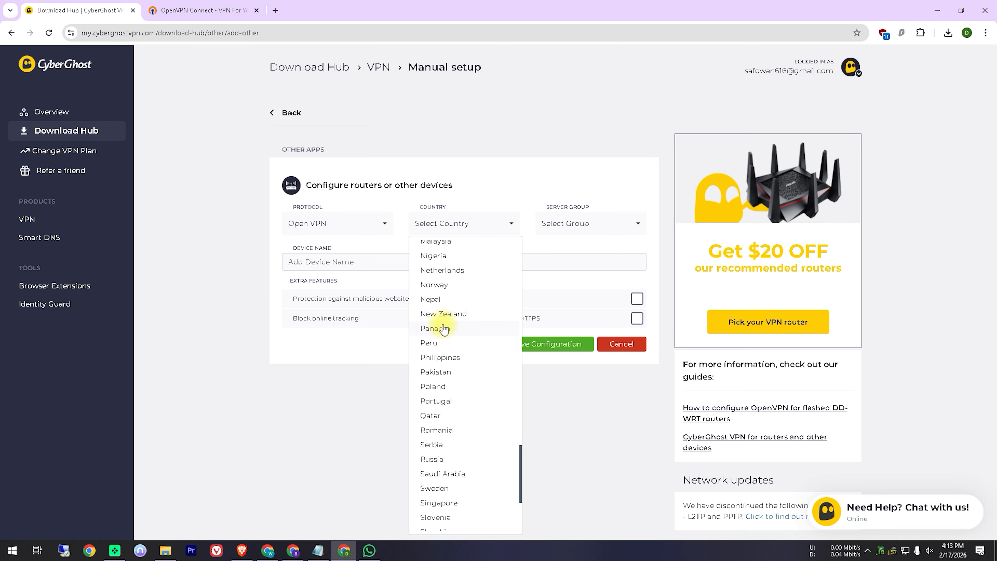
left_click(453, 300)
left_click(599, 228)
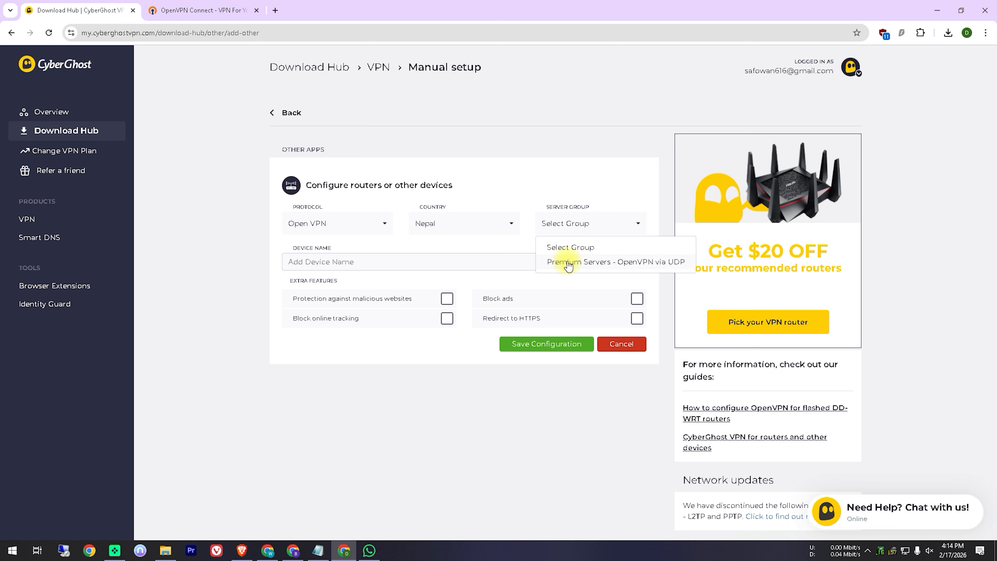
left_click(594, 261)
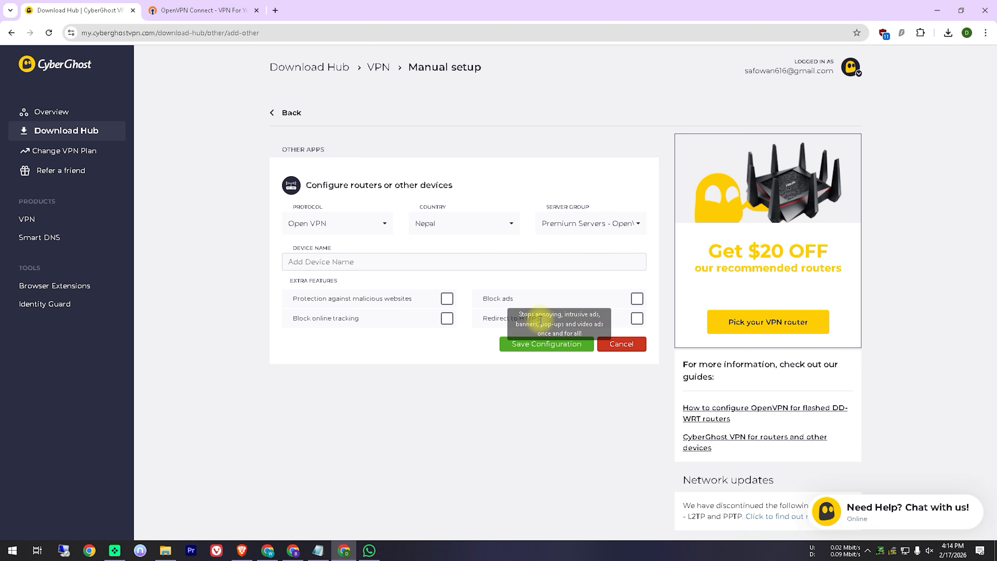
Enter Desktop-pc as the device name.
left_click(461, 260)
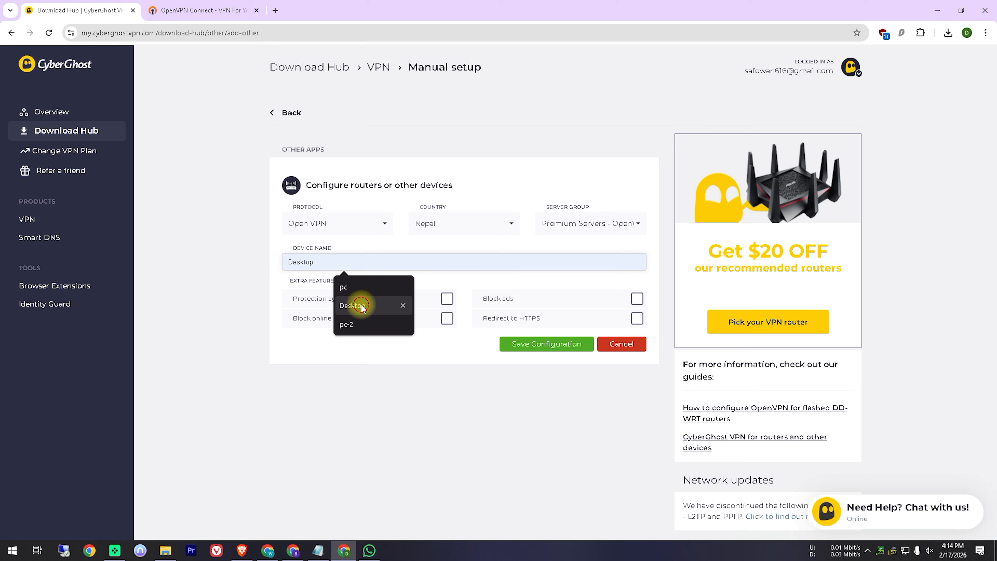
left_click(353, 305)
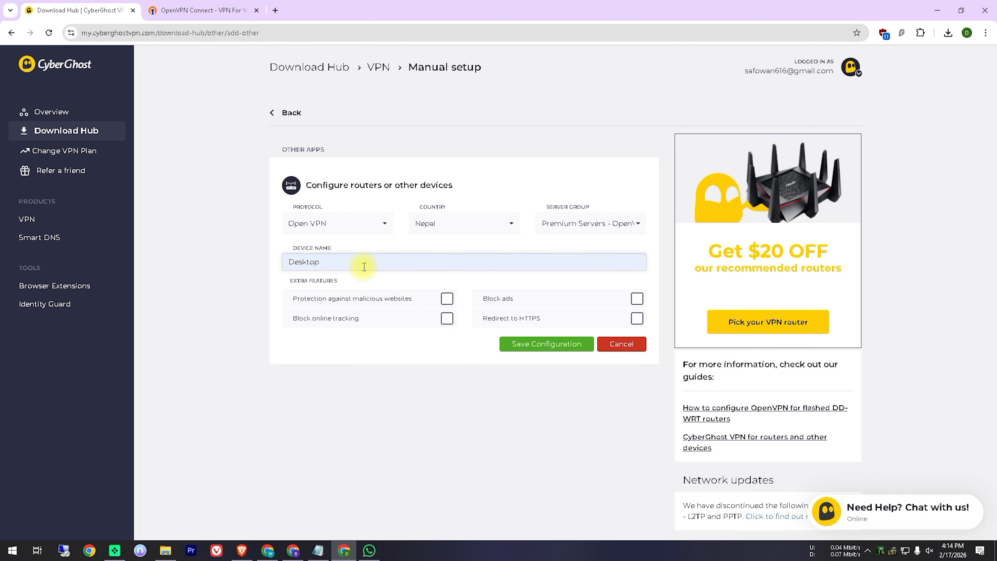
type("-pc")
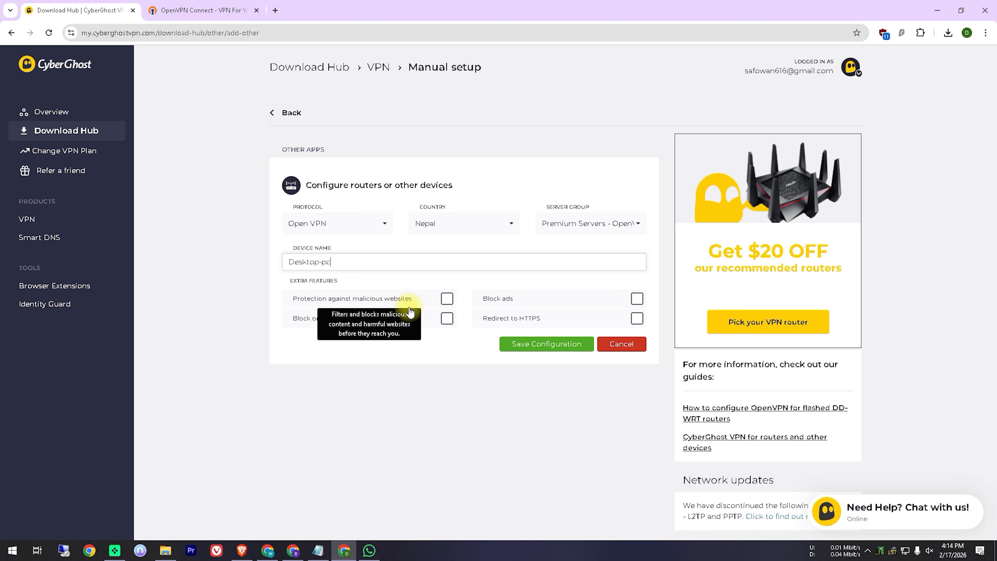
Enable all four extra features: malicious website protection, ad blocking, online tracking blocking and redirect to HTTPS.
left_click(448, 303)
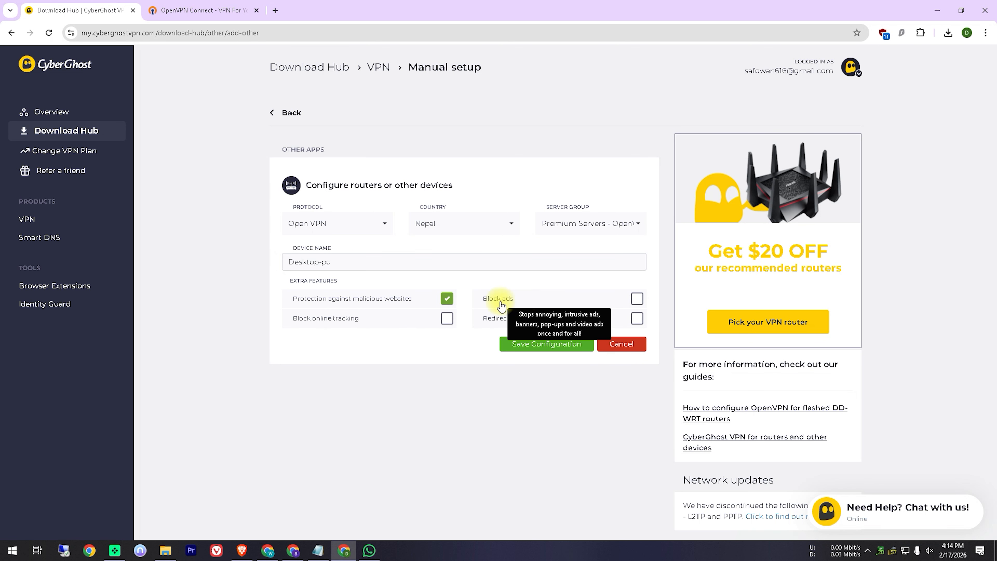
left_click(636, 300)
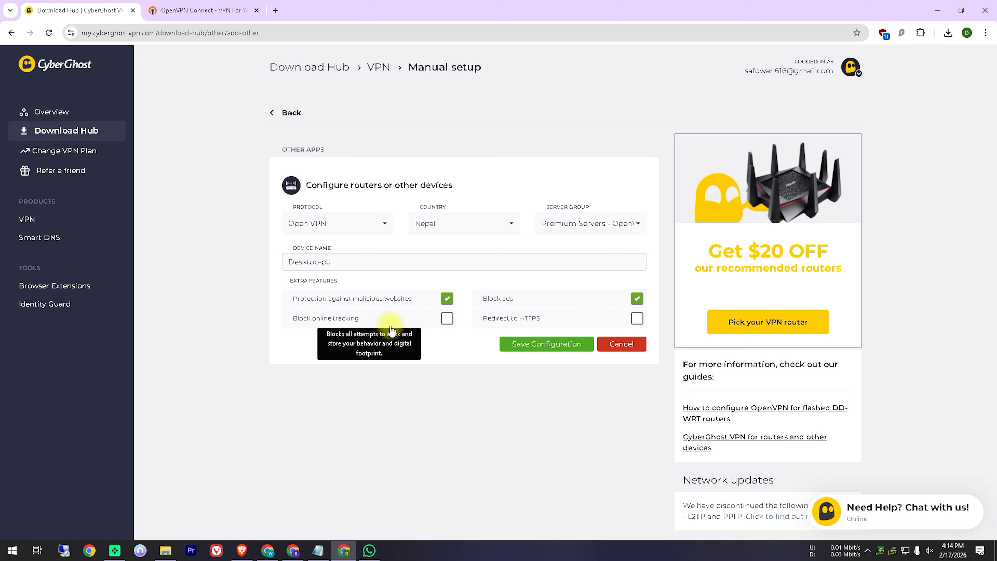
left_click(447, 318)
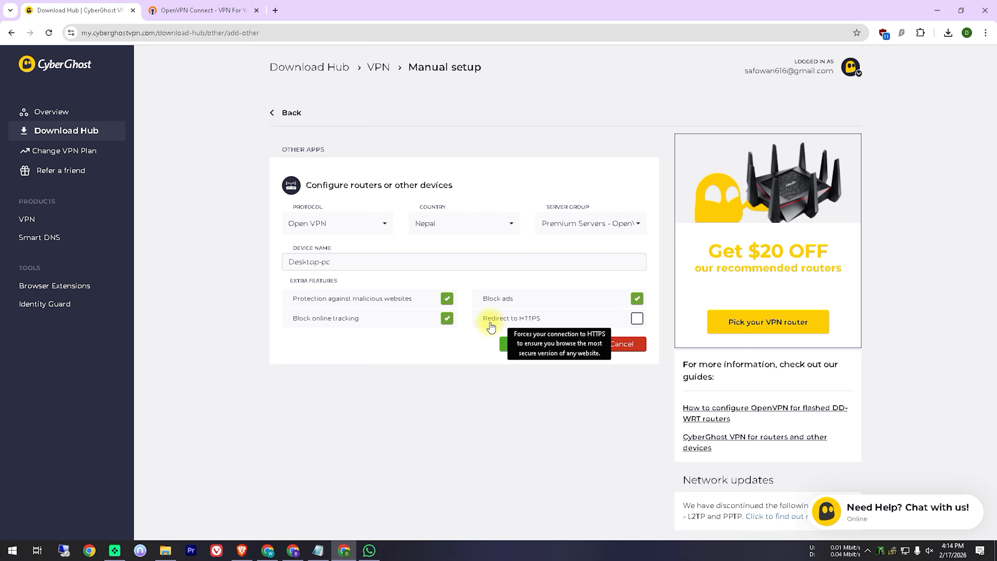
left_click(637, 318)
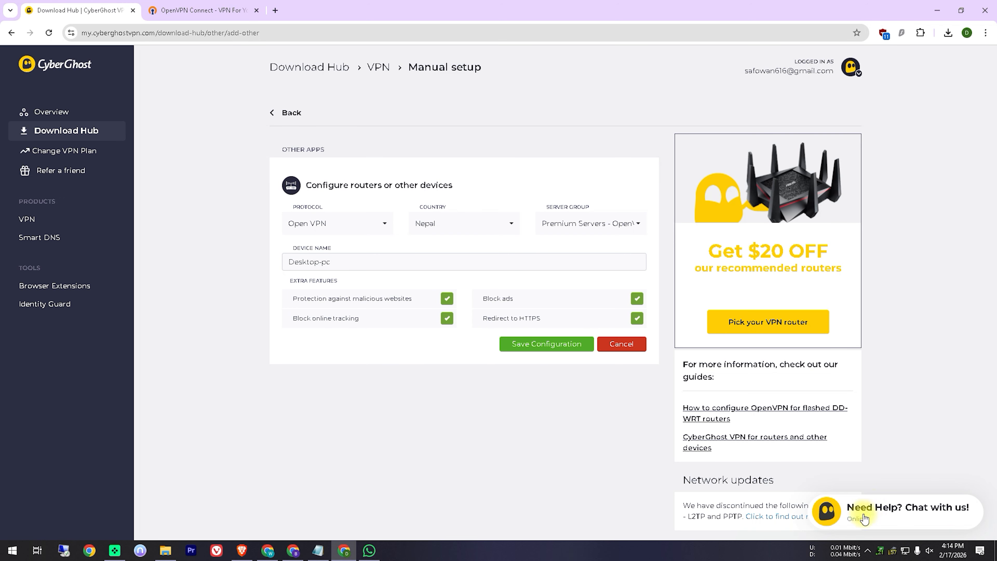
Save the Desktop-pc device configuration.
left_click(891, 530)
left_click_drag(508, 370, 601, 363)
left_click(889, 535)
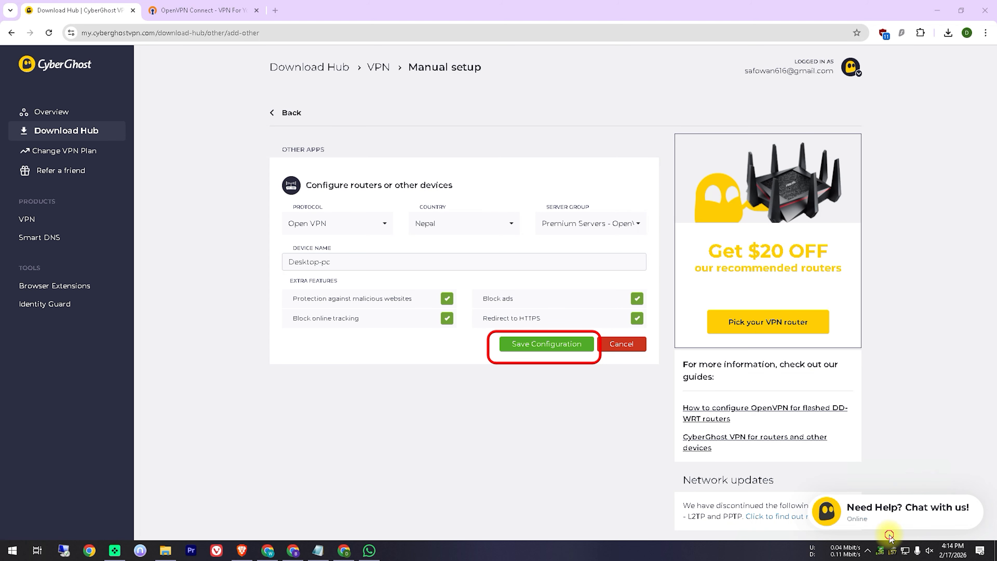
left_click(545, 344)
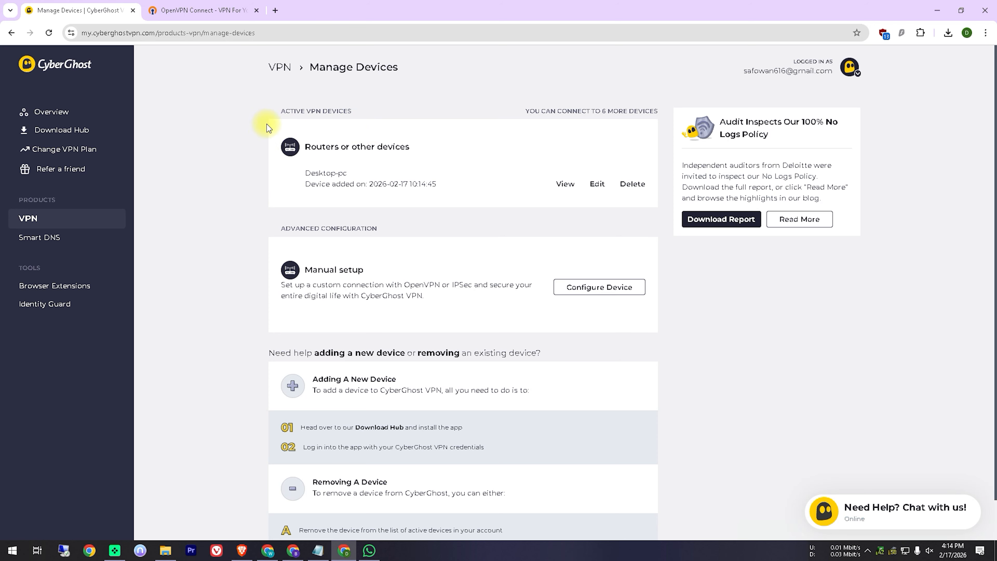
Open the configuration details of the Desktop-pc entry among the active VPN devices.
left_click_drag(262, 102, 288, 172)
left_click(264, 161)
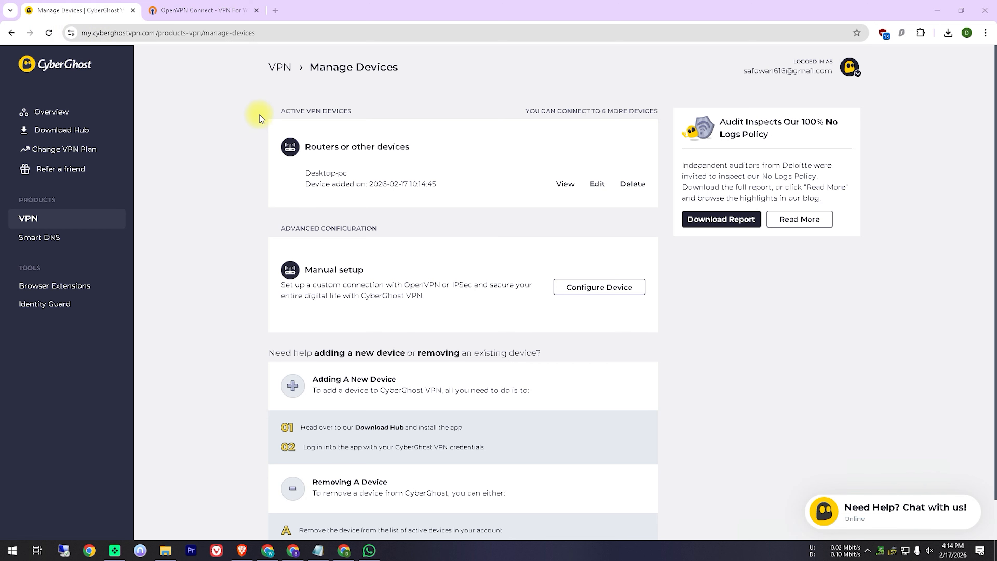
left_click_drag(260, 115, 670, 216)
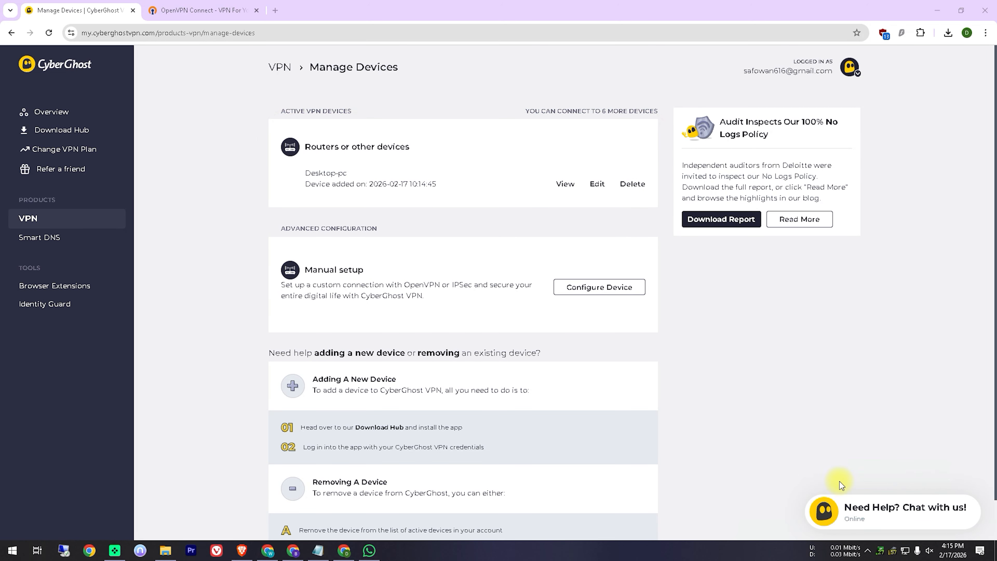
left_click(891, 527)
left_click(570, 185)
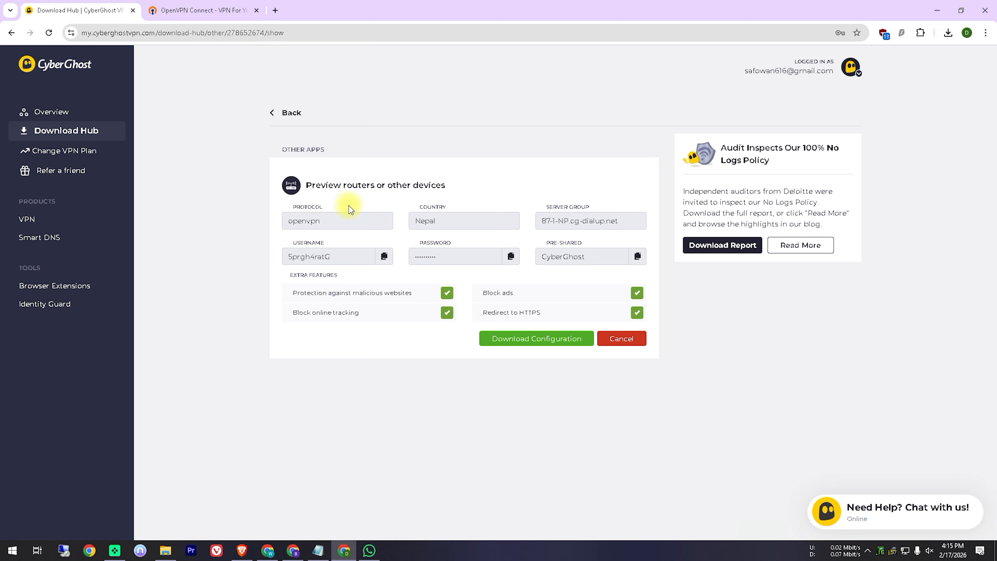
Try to download the OpenVPN Connect .msi installer for Windows from the openvpn.net page.
left_click(213, 8)
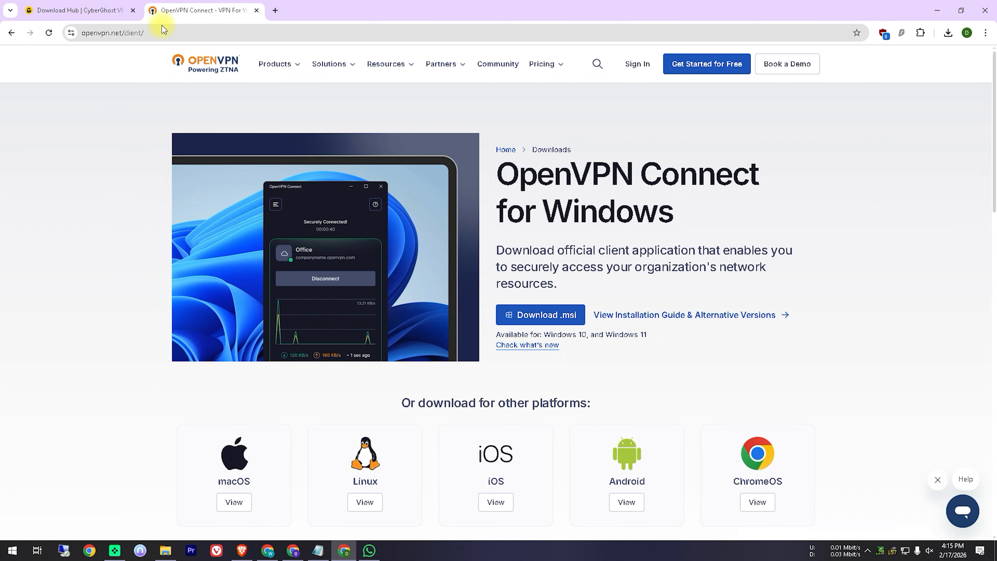
left_click(888, 530)
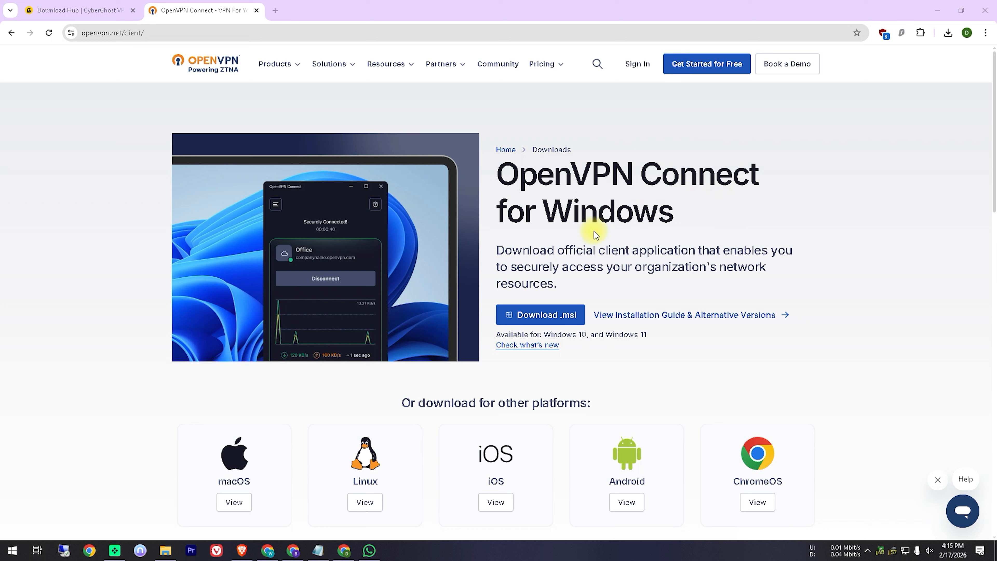
left_click(541, 316)
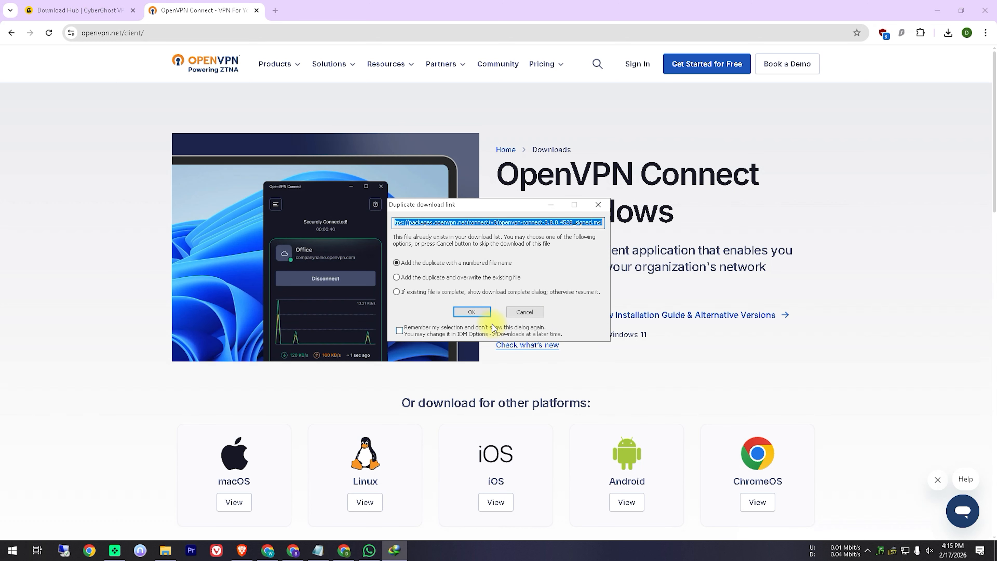
left_click(525, 312)
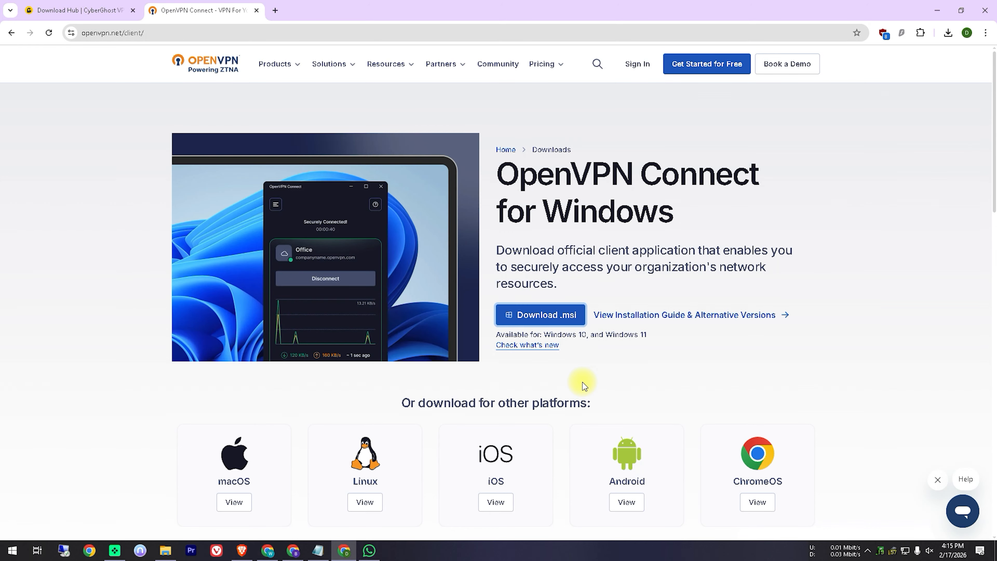
Switch to Internet Download Manager and launch the already downloaded openvpn-connect installer.
left_click(868, 550)
double_click(858, 488)
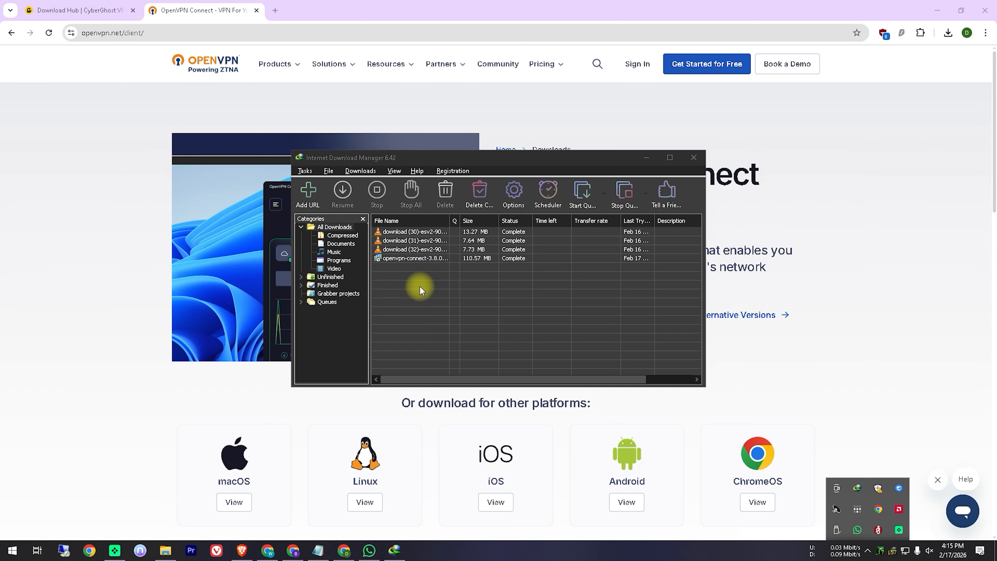
right_click(412, 259)
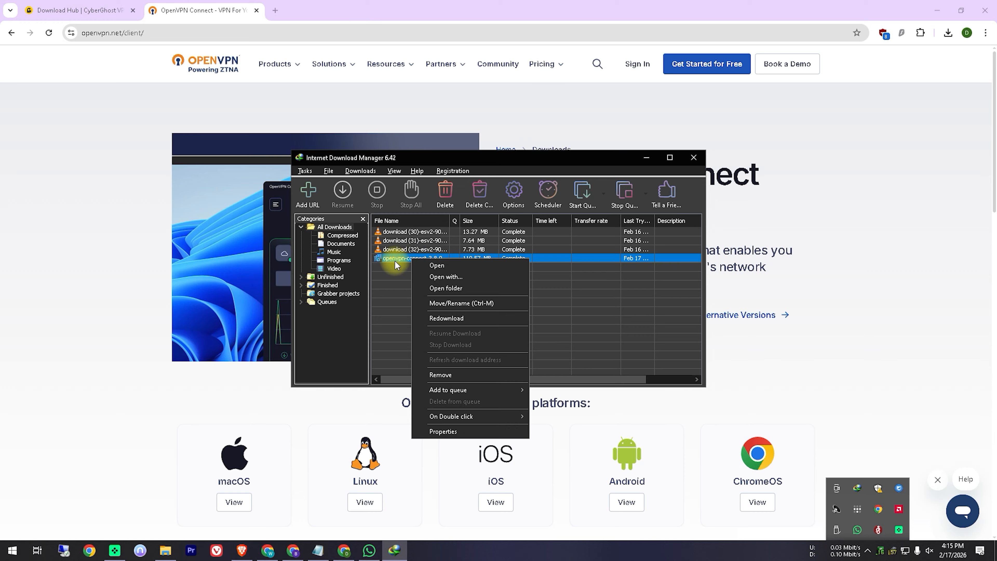
left_click(428, 266)
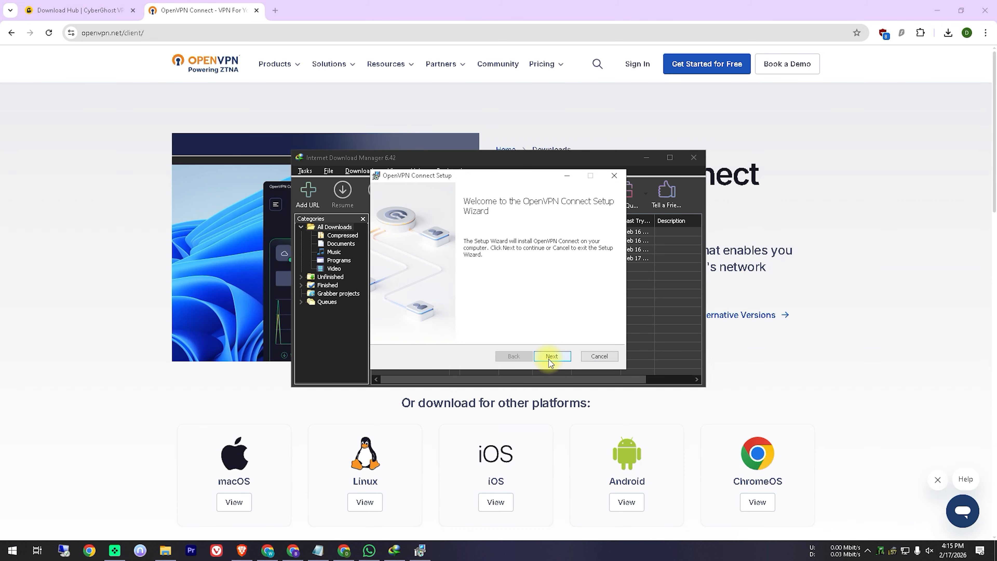
Complete the OpenVPN Connect setup wizard and agree to the app's data collection policy.
left_click(550, 358)
left_click(438, 333)
left_click(550, 356)
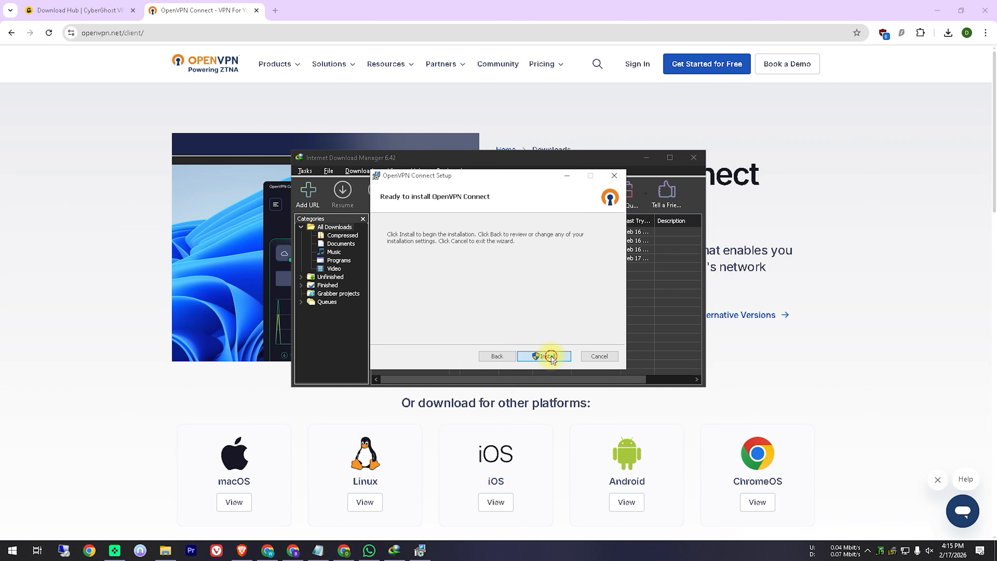
left_click(551, 356)
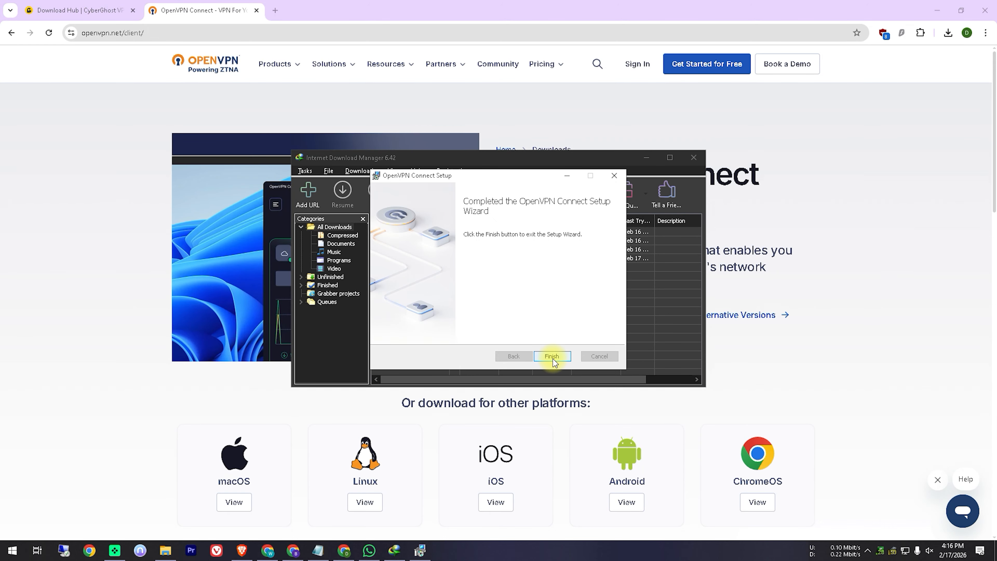
left_click(552, 356)
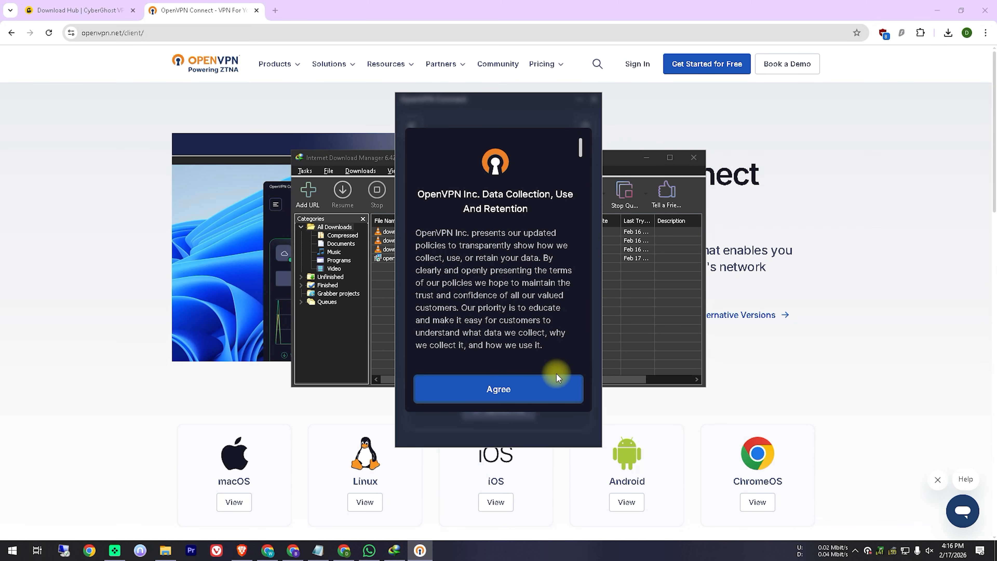
left_click(499, 391)
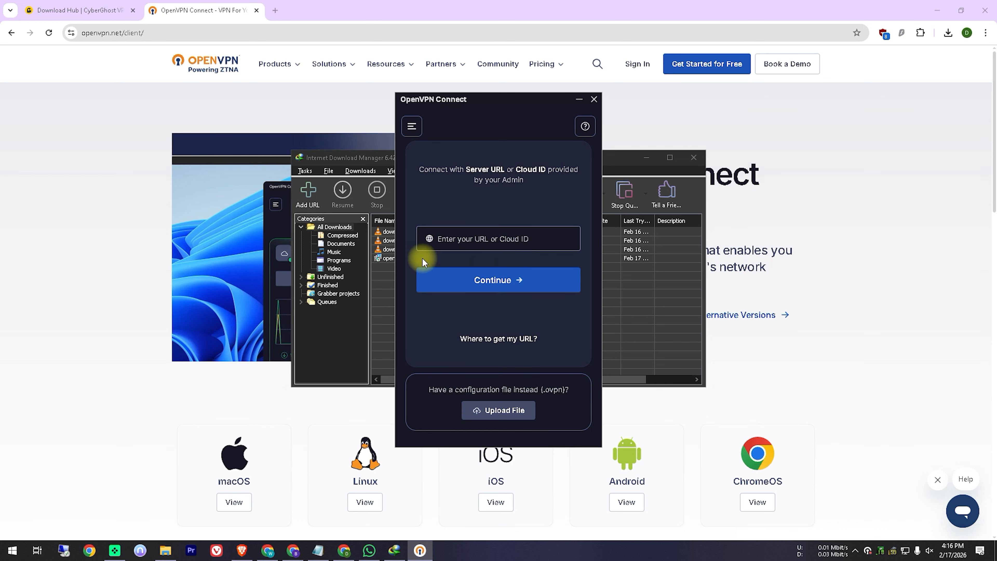
Try to connect OpenVPN Connect using the server group address 87-1-NP.cg-dialup.net copied from the CyberGhost configuration page.
left_click(107, 10)
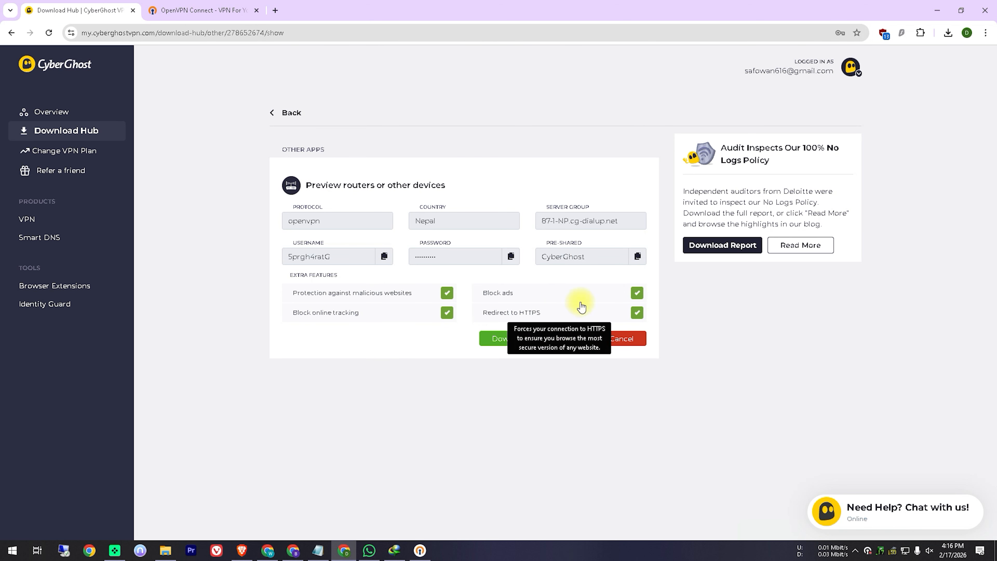
left_click_drag(629, 223, 526, 221)
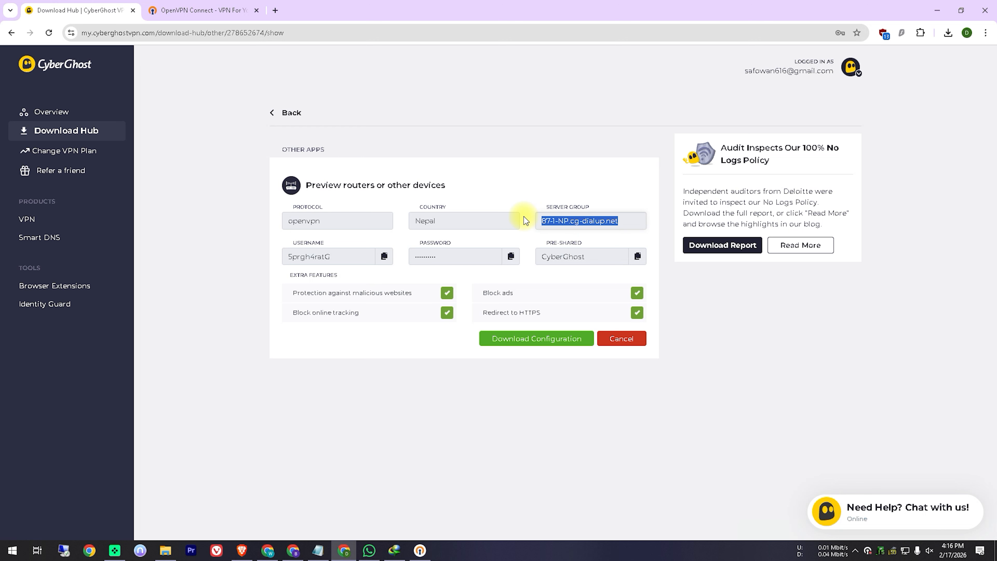
left_click(420, 550)
left_click_drag(508, 102, 844, 91)
right_click(606, 223)
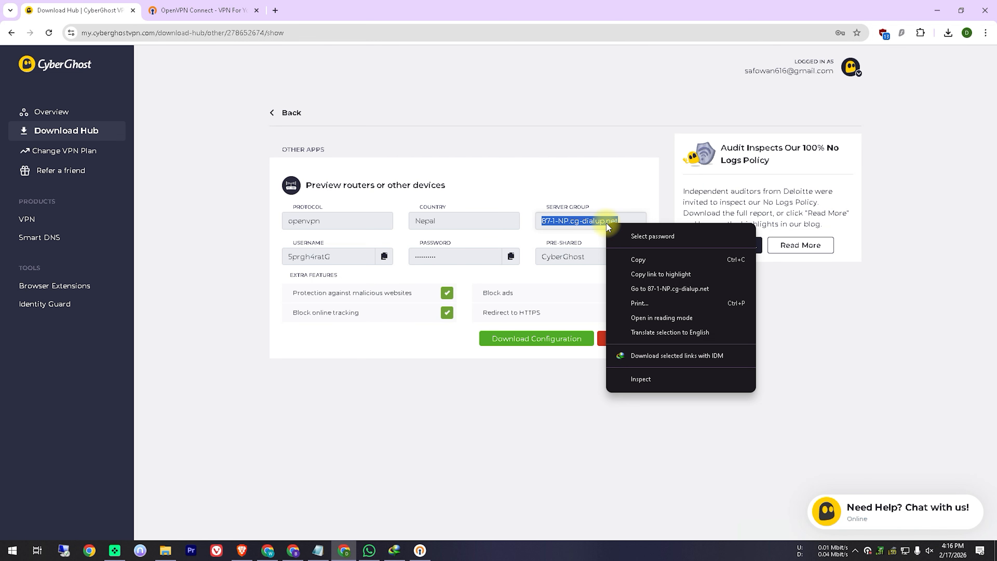
left_click(659, 260)
left_click(419, 550)
left_click(777, 223)
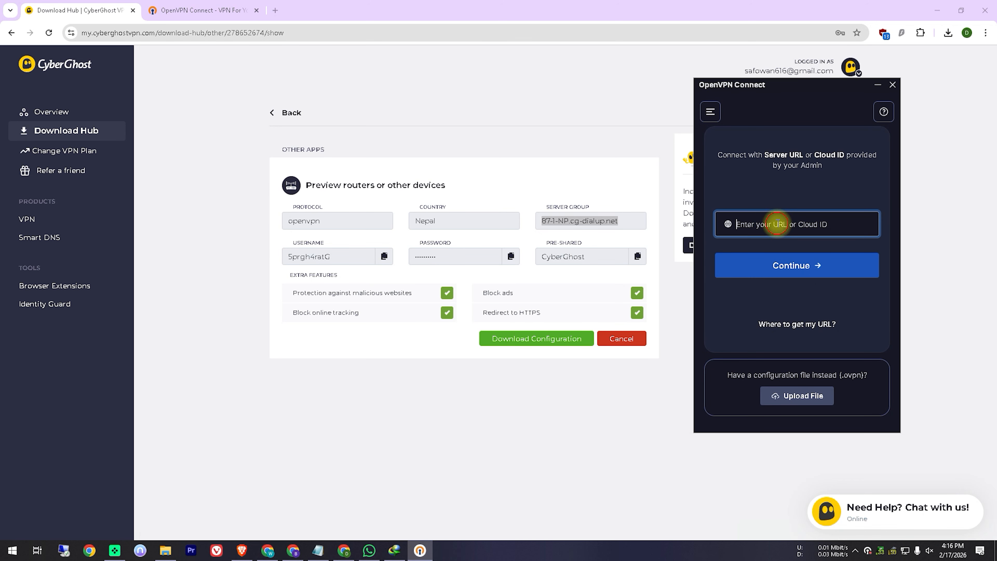
key("ctrl+v")
left_click(790, 264)
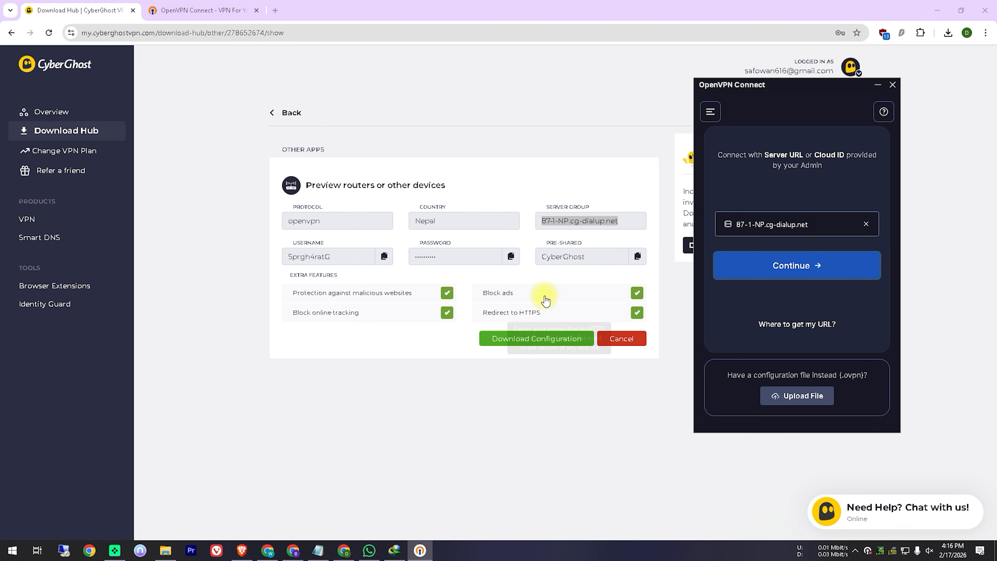
Download the Nepal OpenVPN configuration archive from the CyberGhost page and return to OpenVPN Connect.
left_click(534, 343)
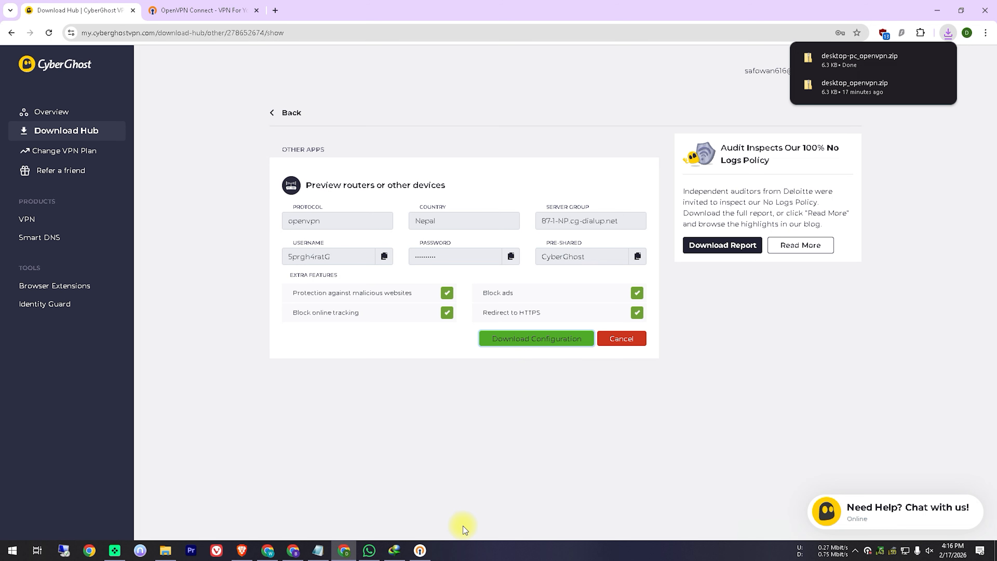
left_click(420, 550)
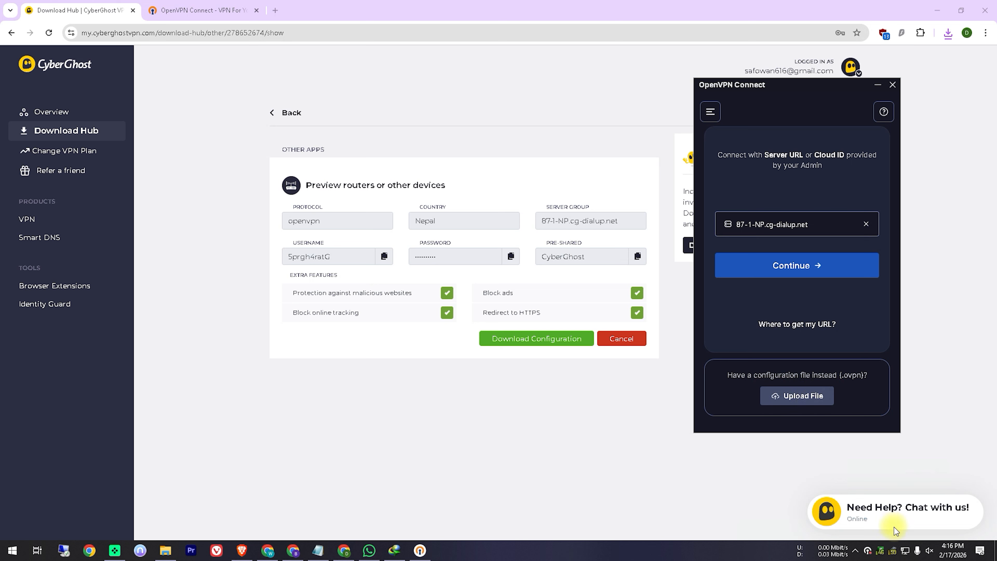
Try to import the downloaded desktop-pc_openvpn.zip from the Downloads folder into OpenVPN Connect as a profile.
left_click(804, 398)
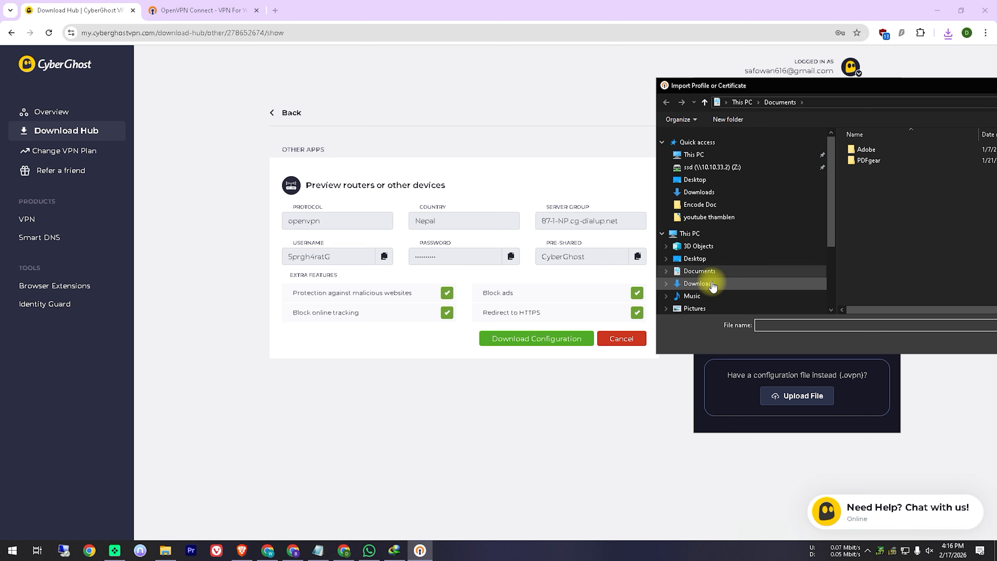
left_click(709, 285)
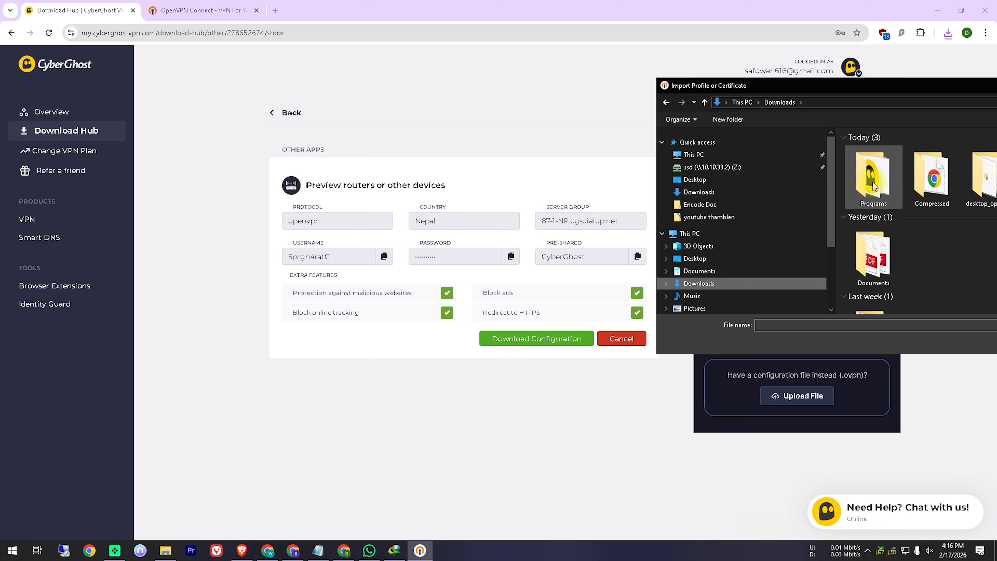
left_click(697, 196)
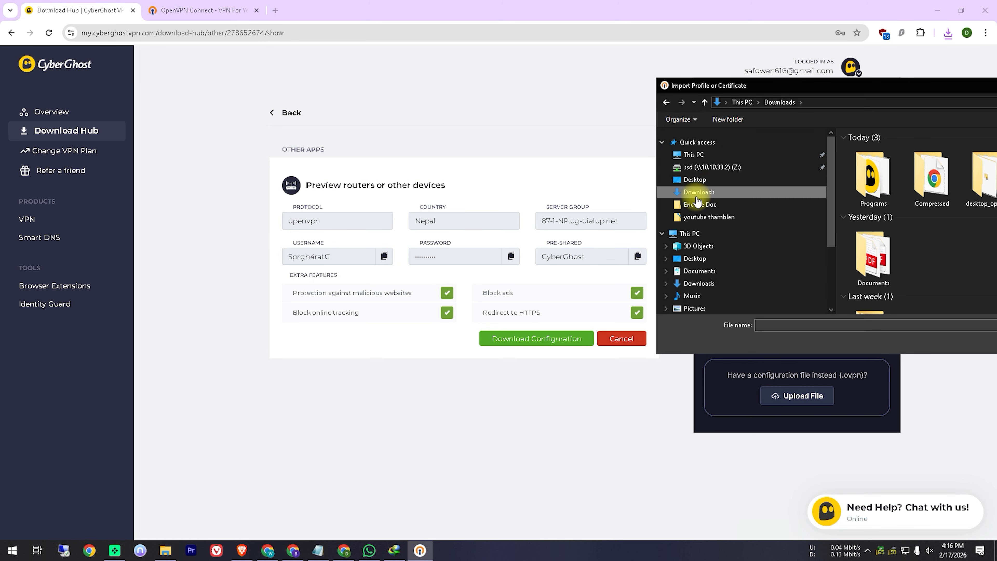
left_click_drag(969, 86, 628, 91)
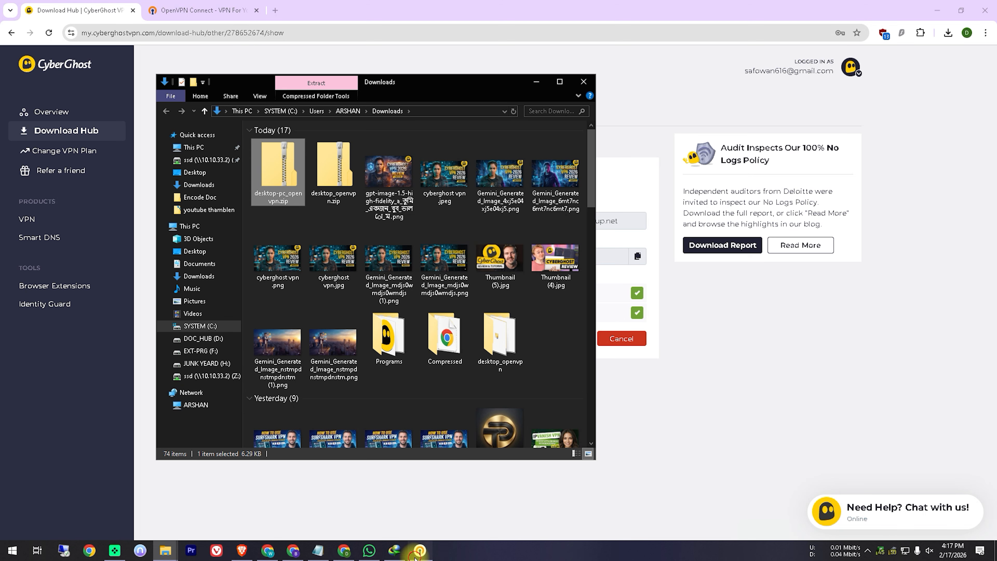
left_click(419, 550)
left_click_drag(280, 167, 789, 387)
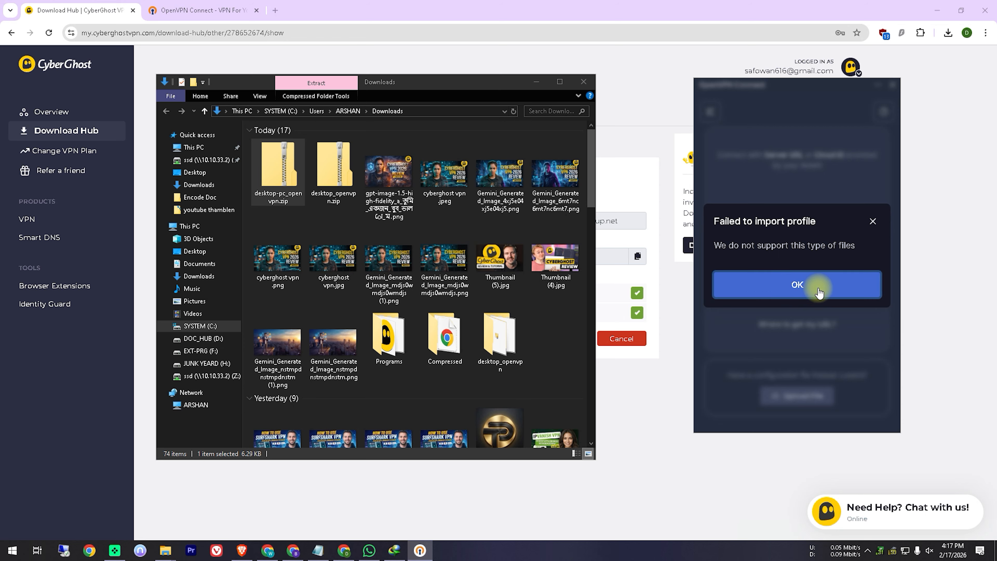
left_click(820, 292)
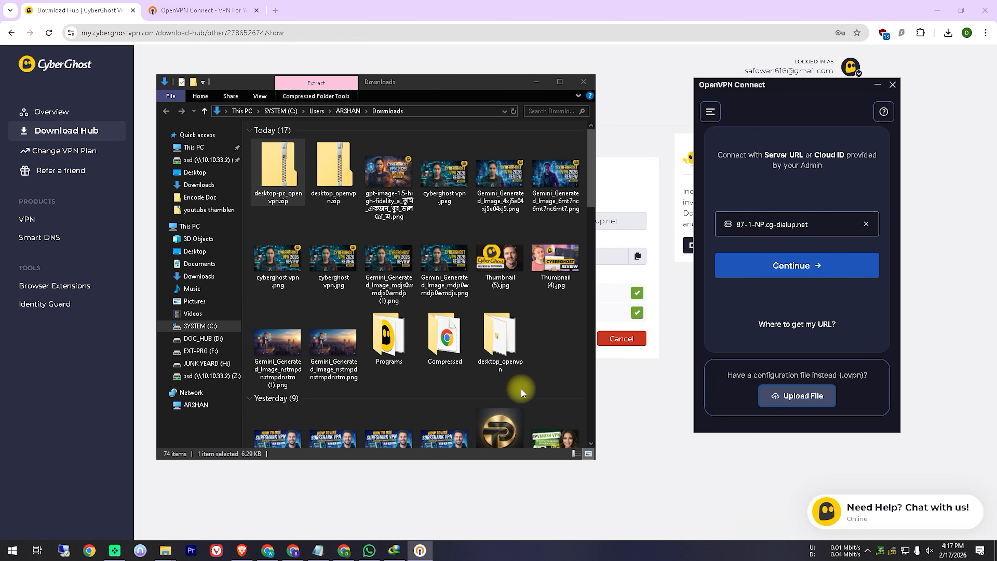
Extract desktop-pc_openvpn.zip with 7-Zip into its own desktop-pc_openvpn folder in Downloads.
right_click(275, 169)
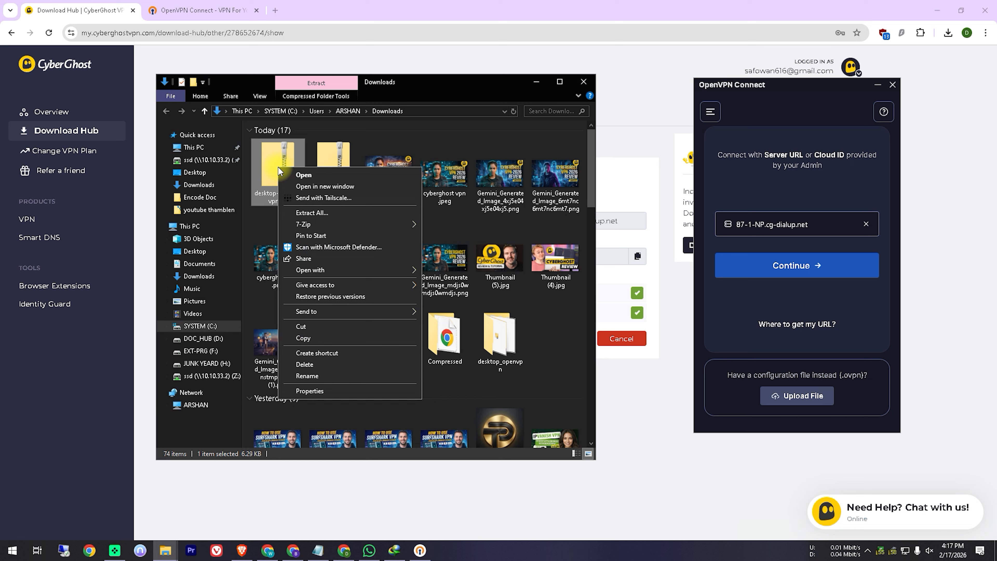
left_click(317, 225)
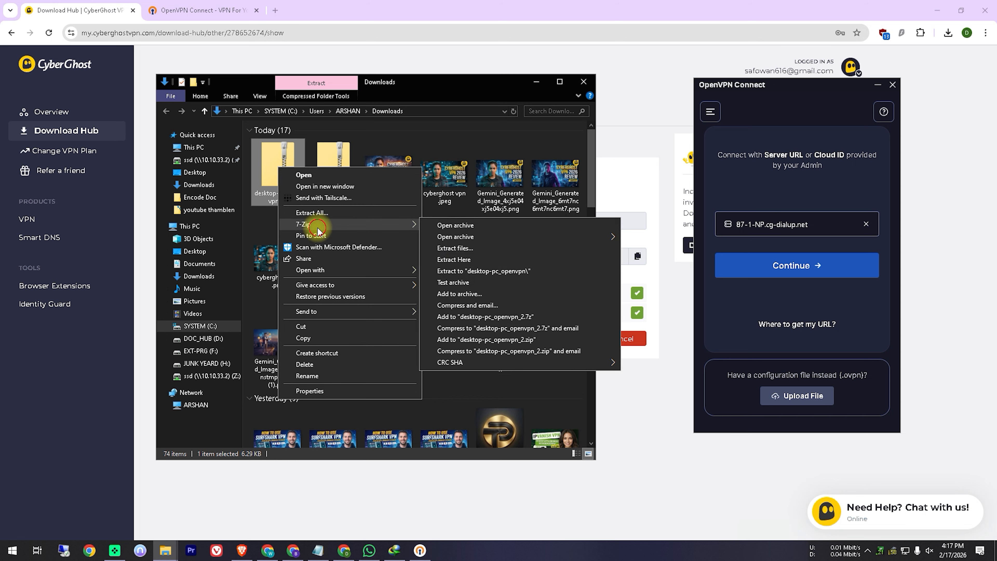
left_click(486, 271)
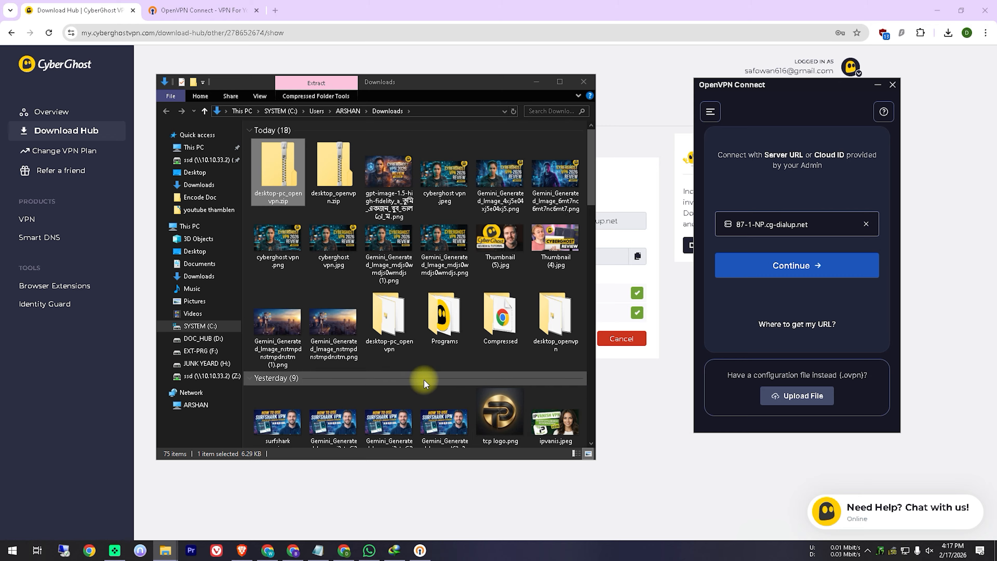
Import openvpn.ovpn from the extracted desktop-pc_openvpn folder into OpenVPN Connect as a profile.
double_click(389, 320)
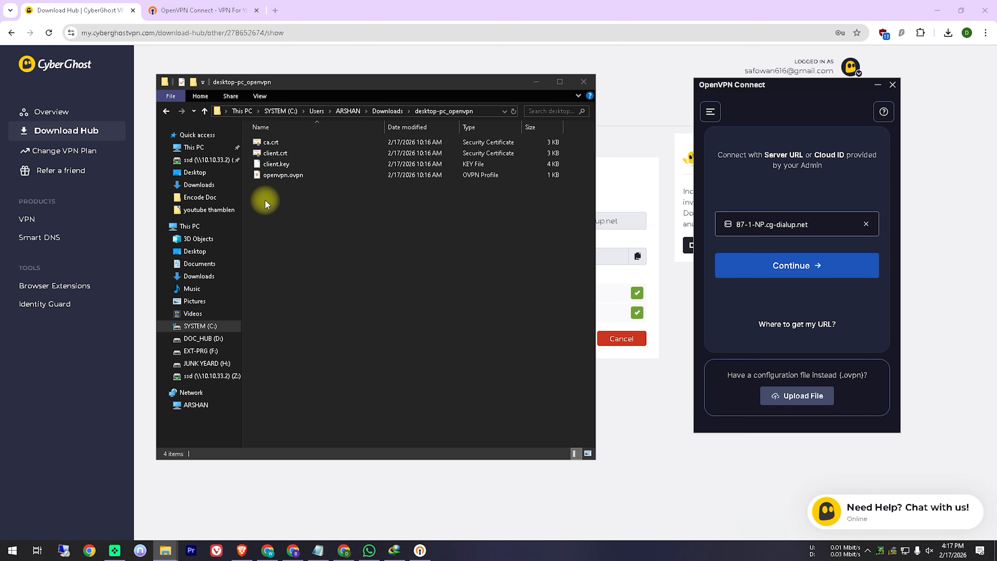
left_click_drag(270, 178, 785, 371)
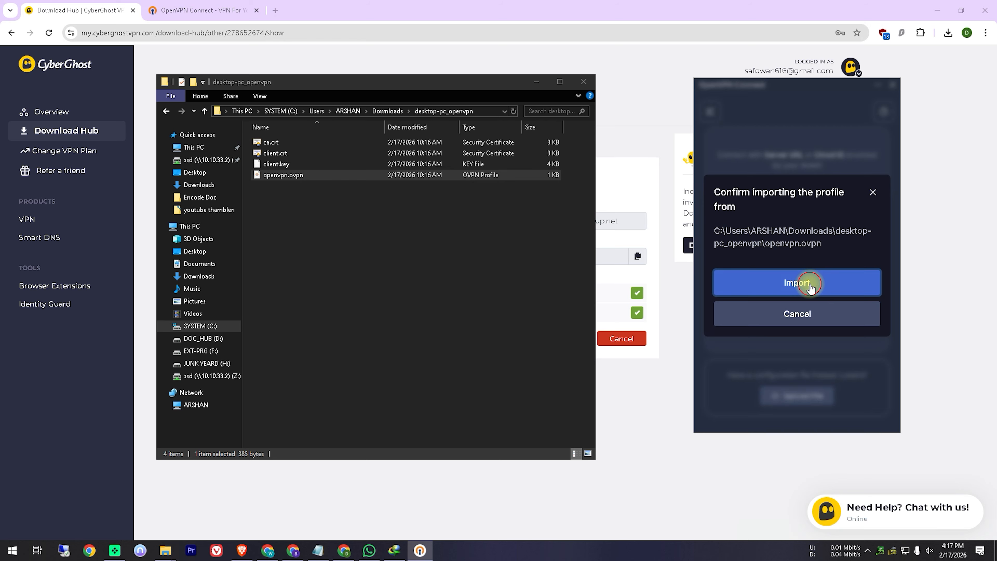
left_click(810, 286)
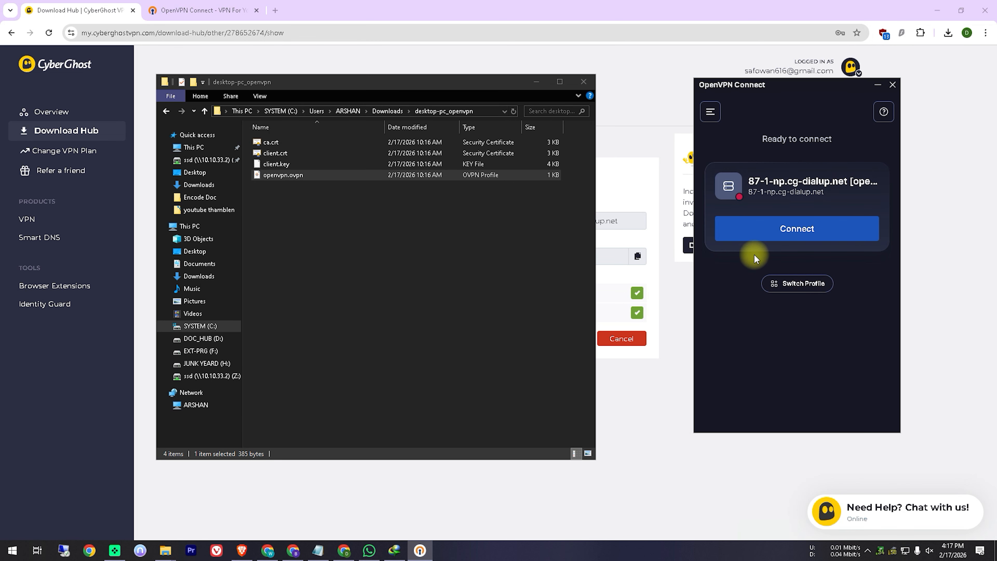
Start connecting the imported profile and enter the username copied from the CyberGhost configuration page.
left_click(798, 230)
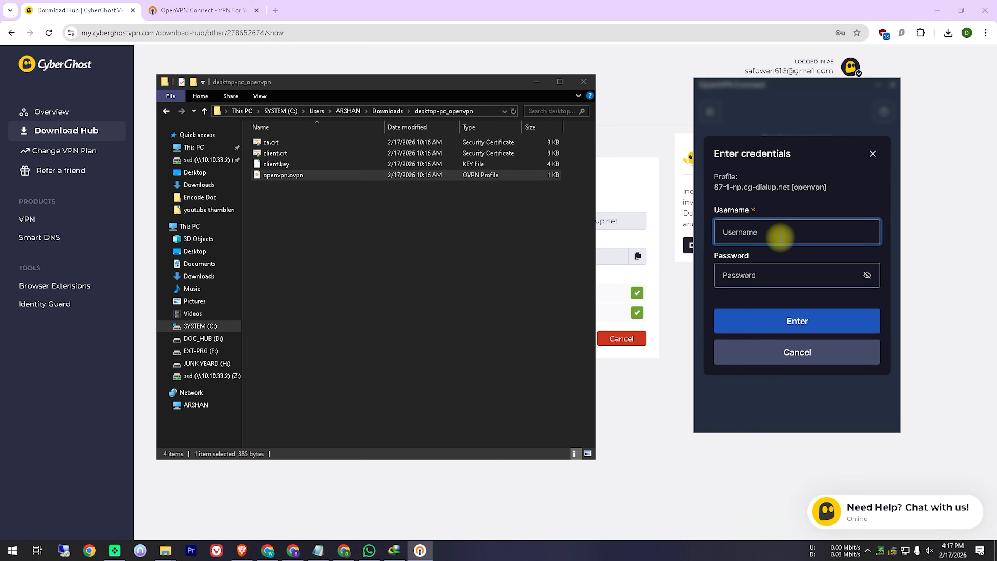
left_click(640, 118)
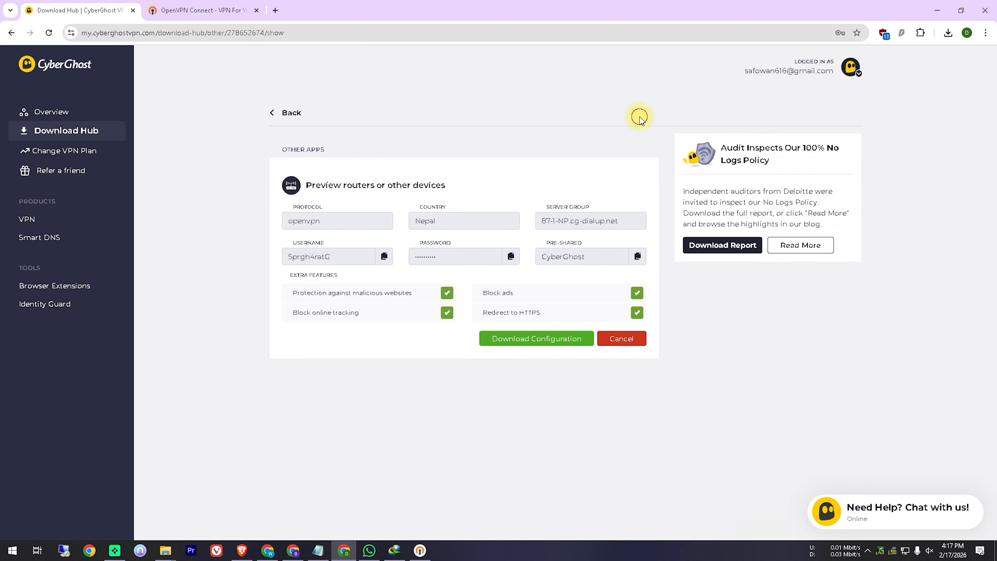
left_click(384, 255)
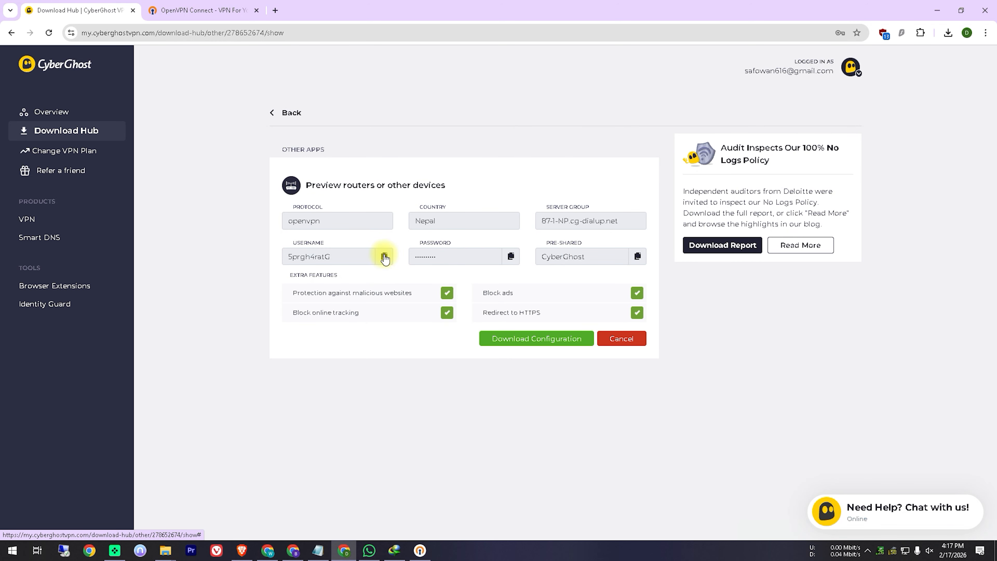
left_click(430, 554)
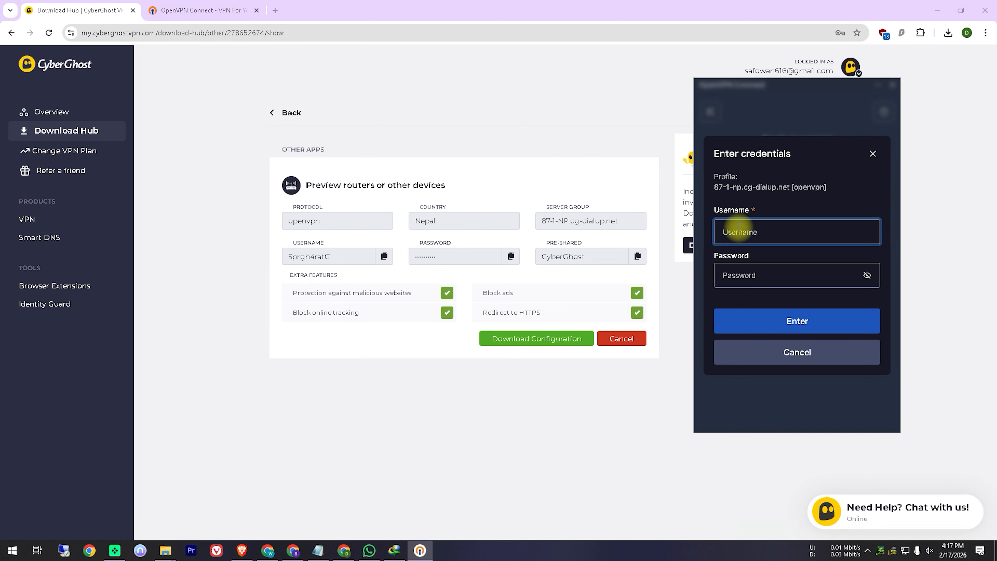
key("ctrl+v")
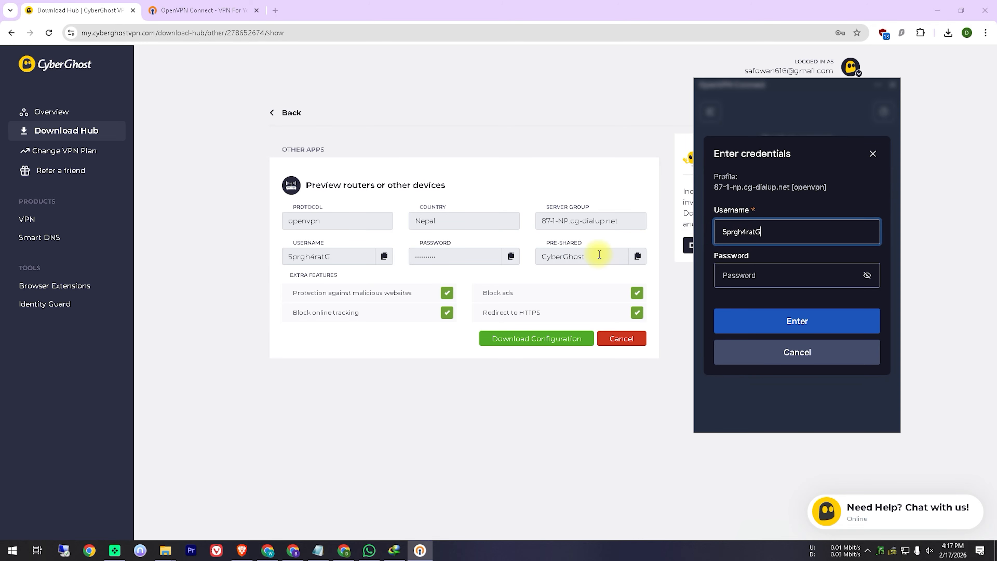
Copy the password from the CyberGhost configuration page into the profile's password field and submit the credentials to connect.
left_click(510, 260)
left_click(421, 550)
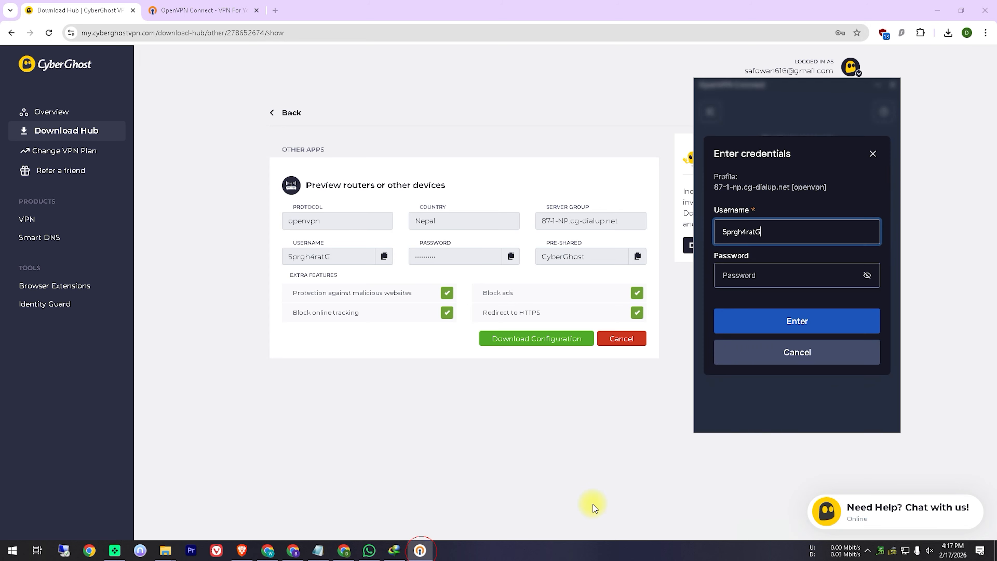
left_click(756, 275)
key("ctrl+v")
left_click(790, 320)
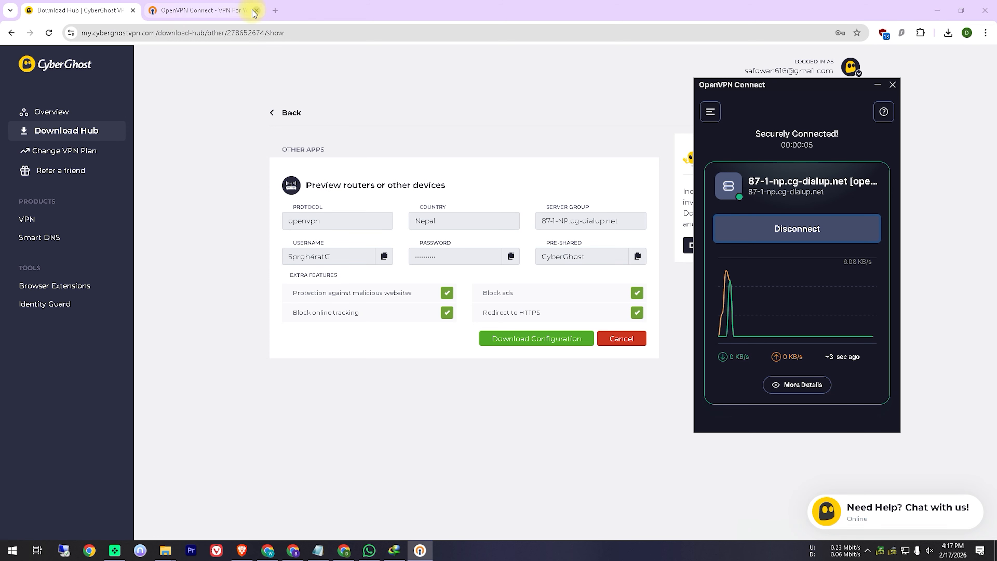
Open whoer.net in a new browser tab to check the public IP address and its location.
left_click(273, 10)
left_click(288, 29)
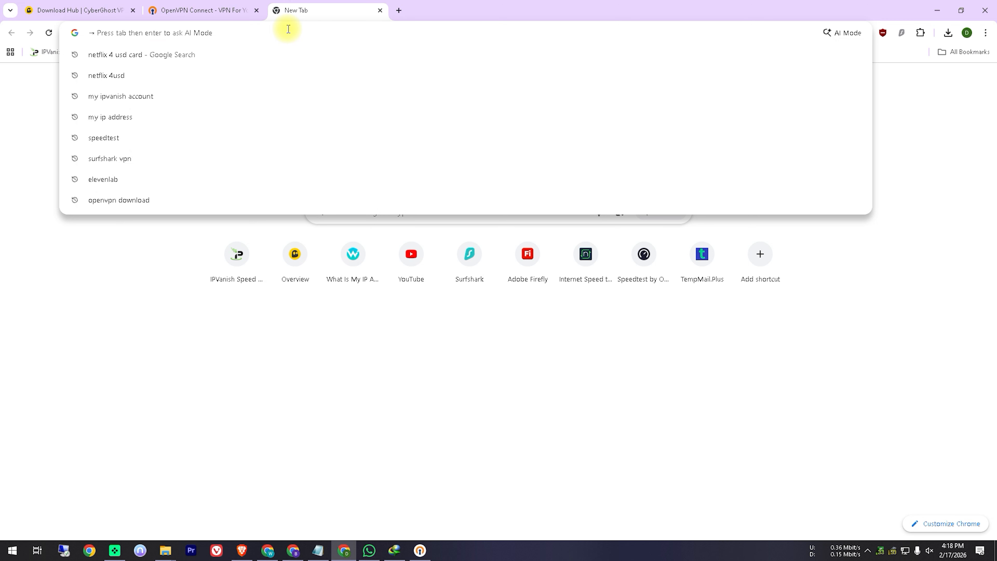
type("whoer.net")
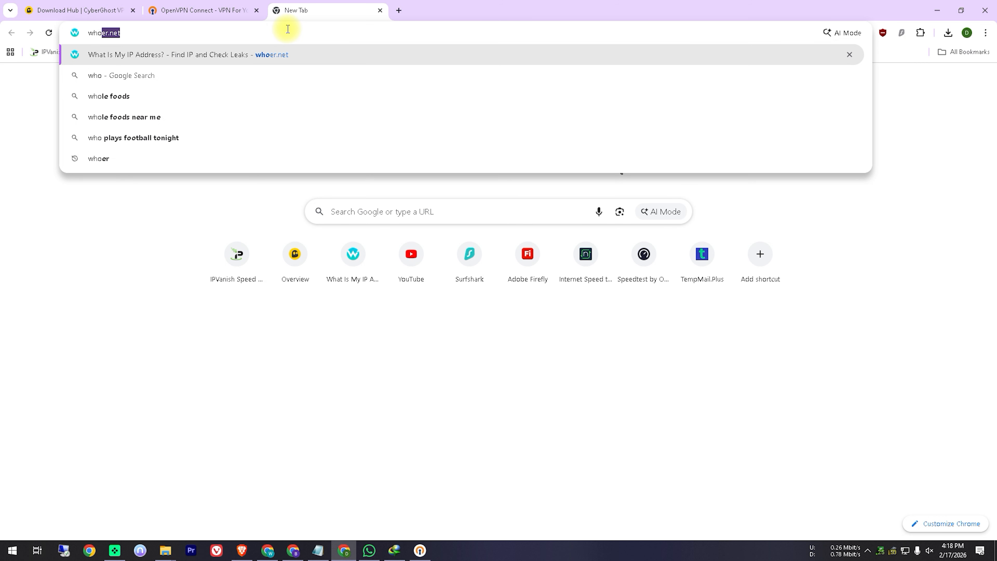
left_click(304, 54)
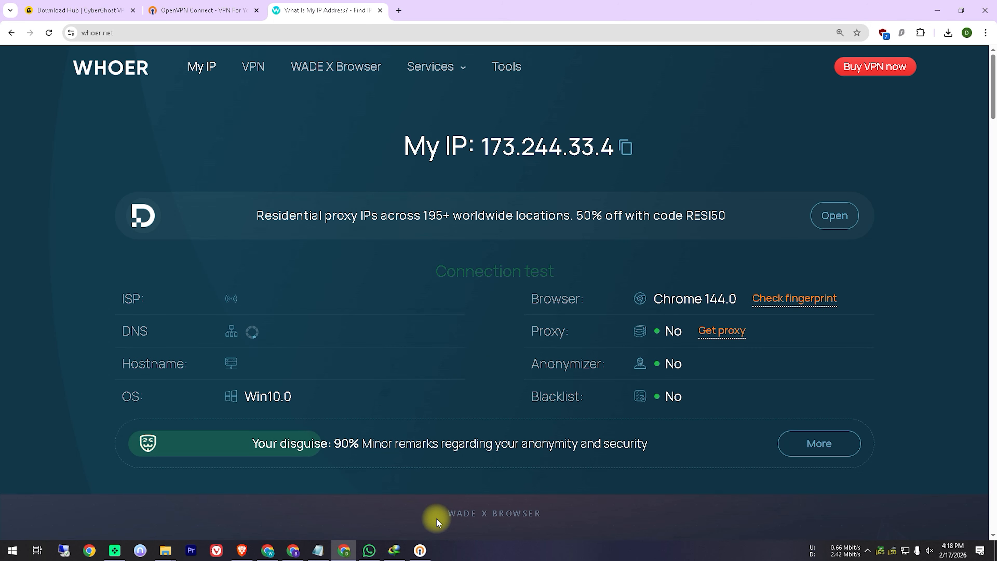
Review the OpenVPN Connect status against the whoer.net page and the CyberGhost configuration details.
mouse_move(421, 557)
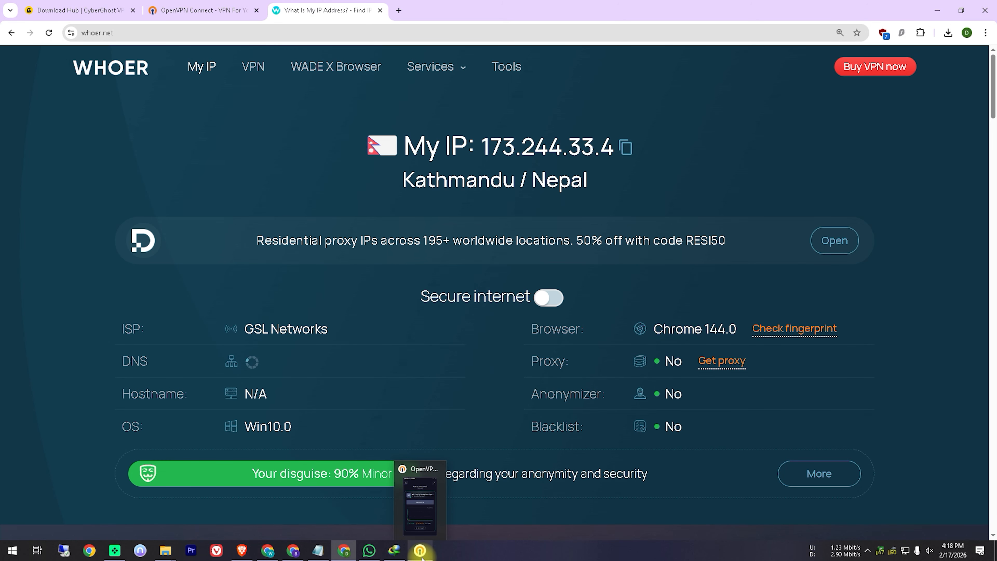
left_click(436, 471)
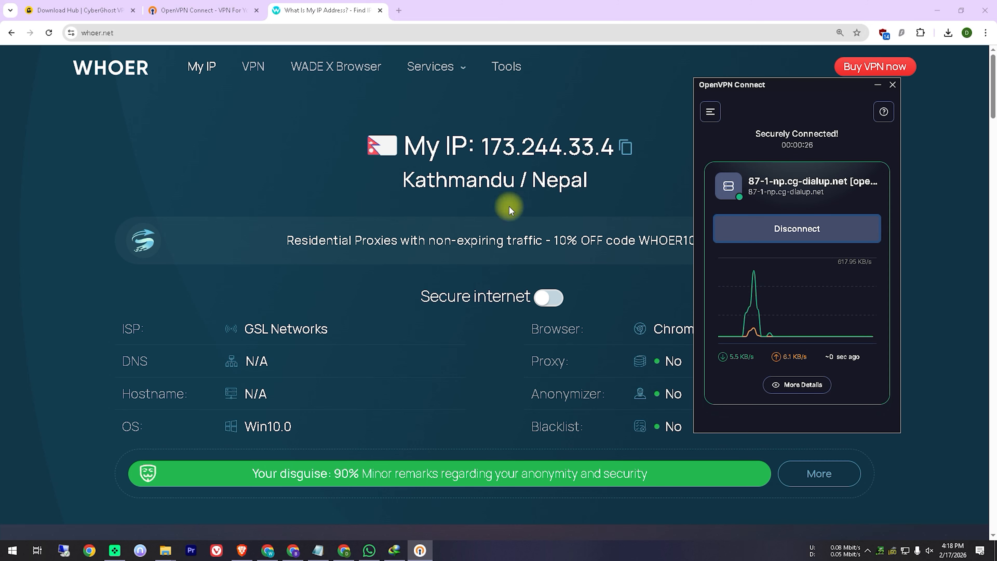
left_click(85, 10)
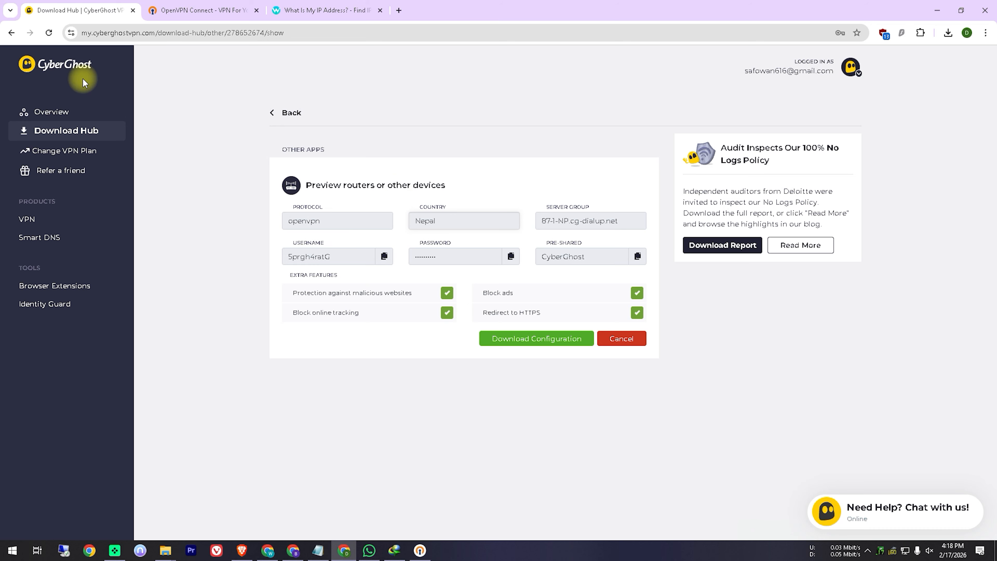
left_click(420, 551)
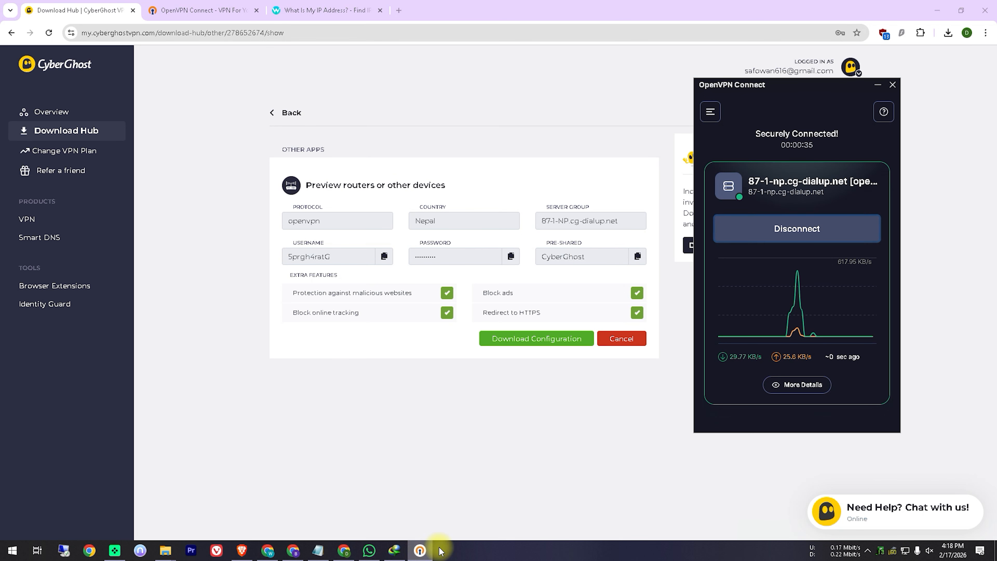